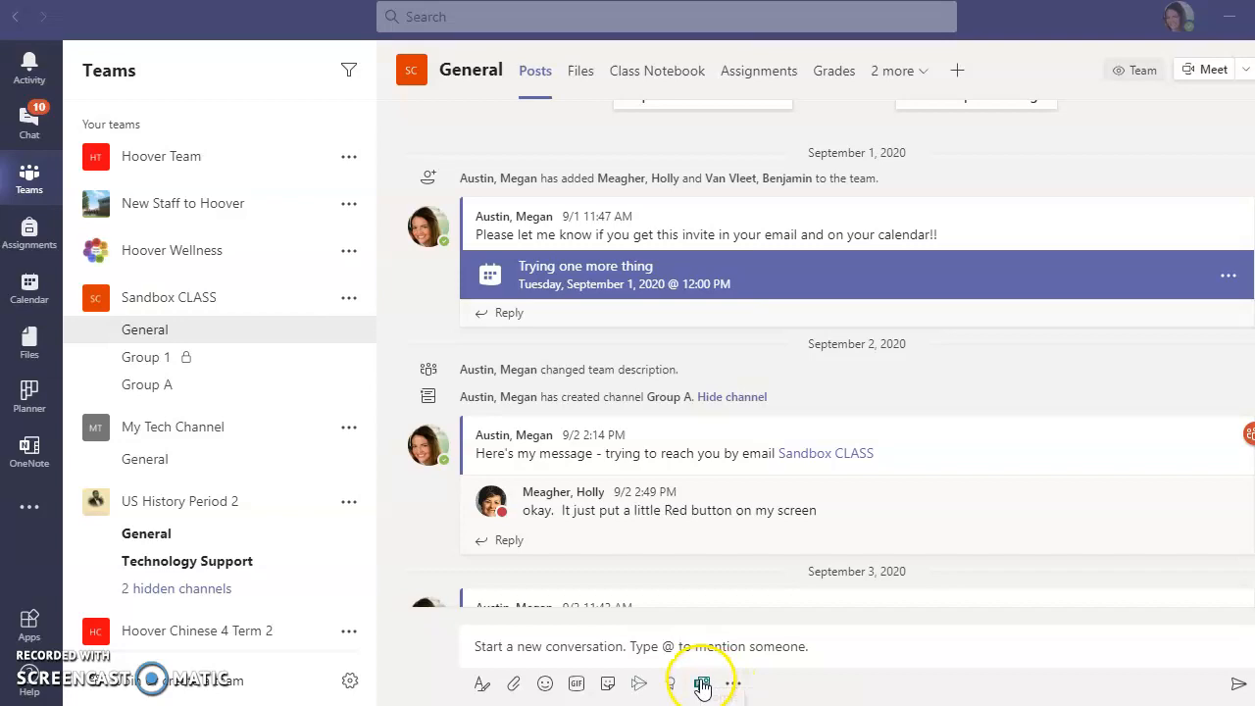
# - Create a new Forms poll in the Sandbox CLASS General channel with the question "How are you doing today?"
pyautogui.click(702, 684)
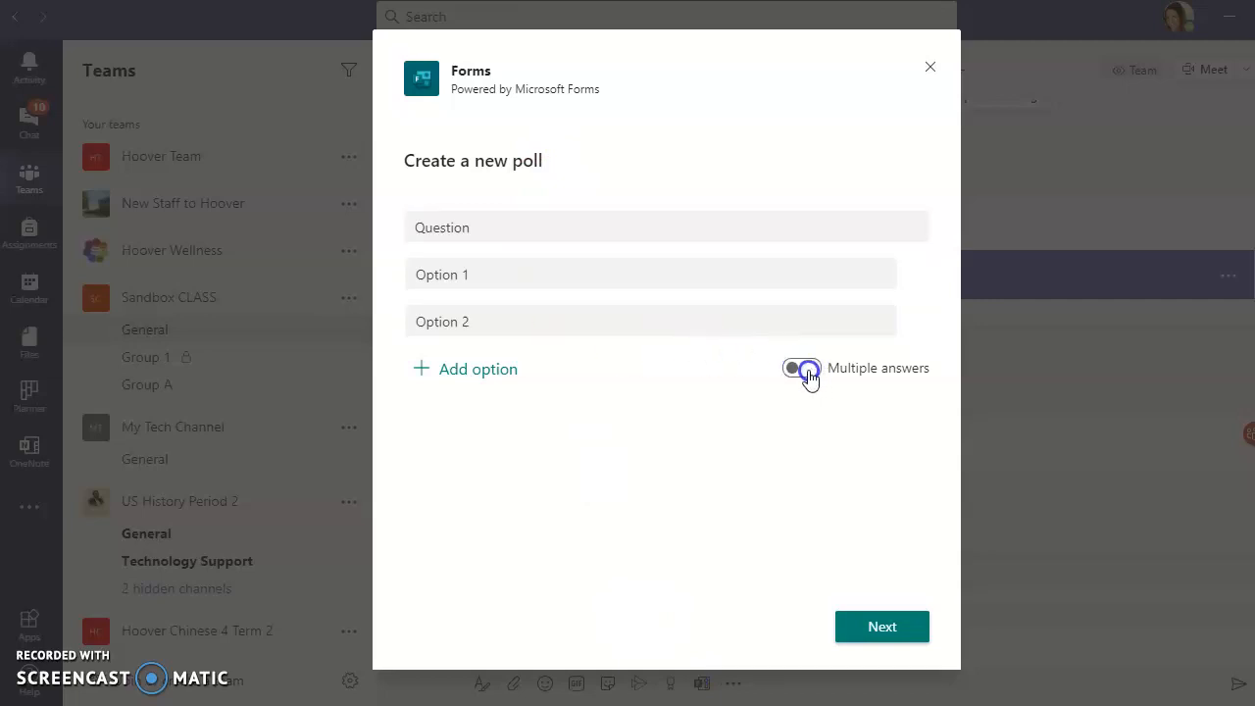
pyautogui.click(601, 227)
pyautogui.moveTo(601, 228); pyautogui.dragTo(393, 219)
pyautogui.write('How we')
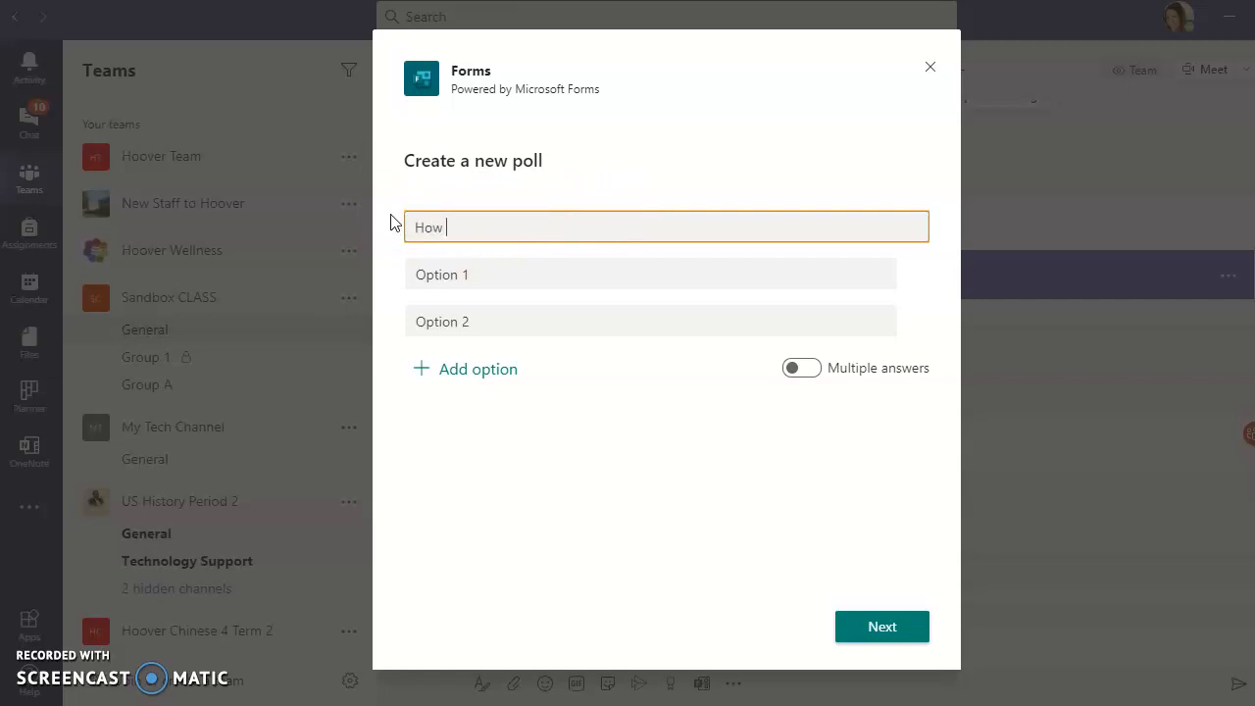
pyautogui.press('BackSpace')
pyautogui.press('BackSpace')
pyautogui.write('are you doing today?')
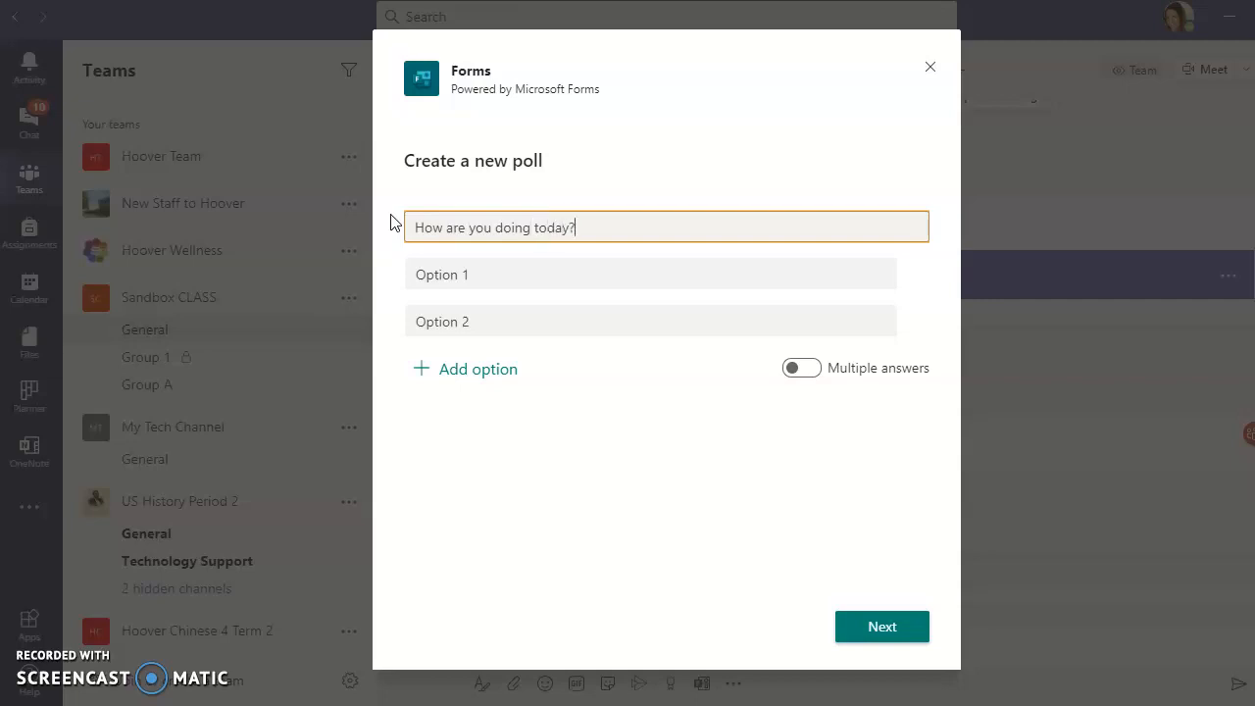
# - Set the poll's answer options to "Well" and "Poorly", and send the poll to the channel
pyautogui.click(503, 281)
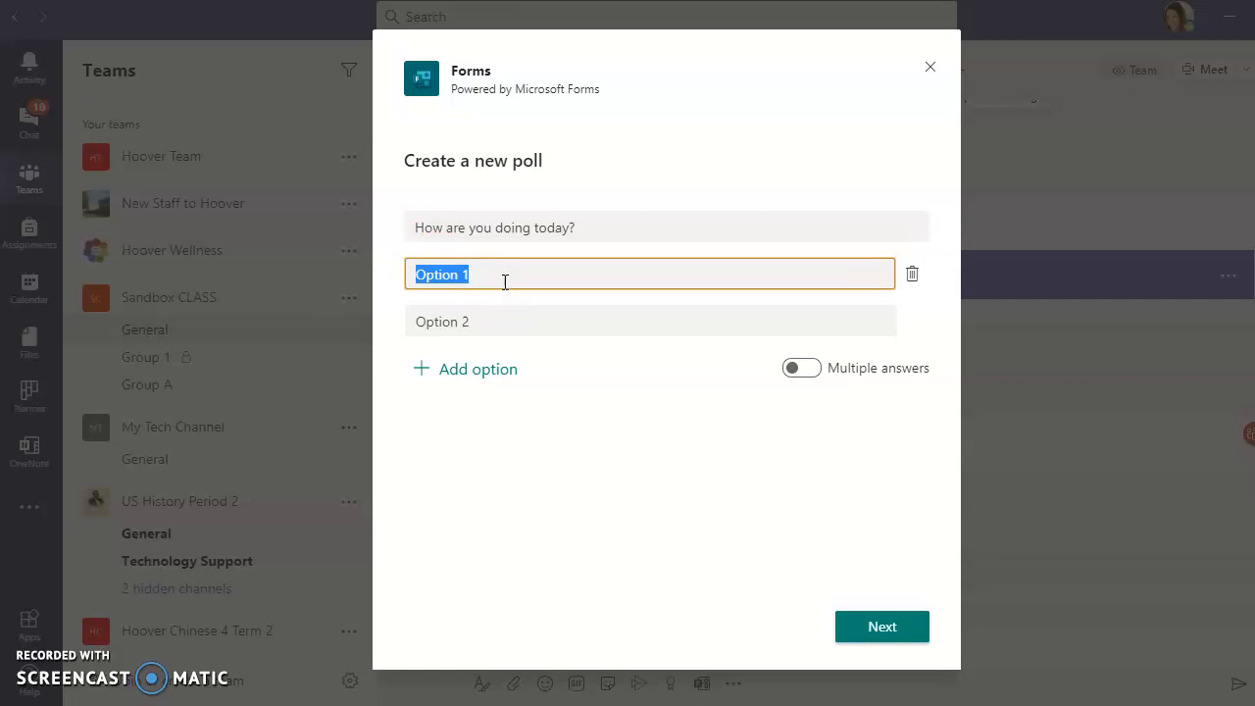
pyautogui.write('Well')
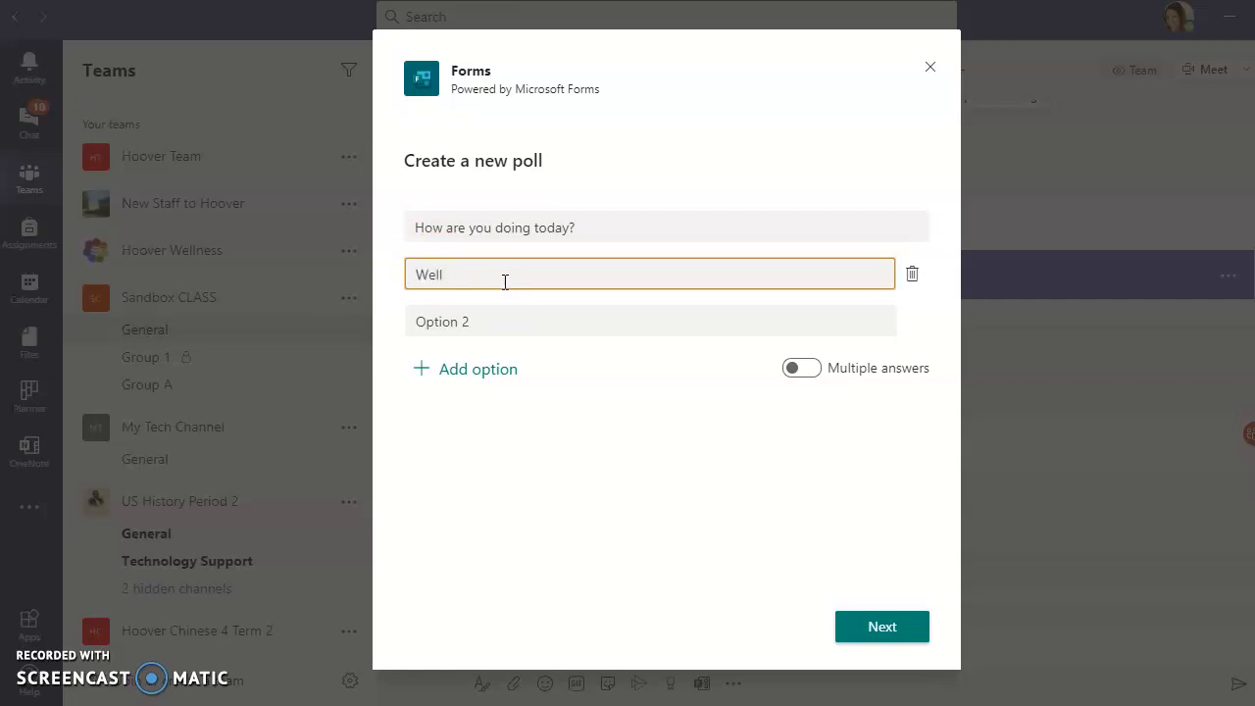
pyautogui.click(506, 314)
pyautogui.write('Poo')
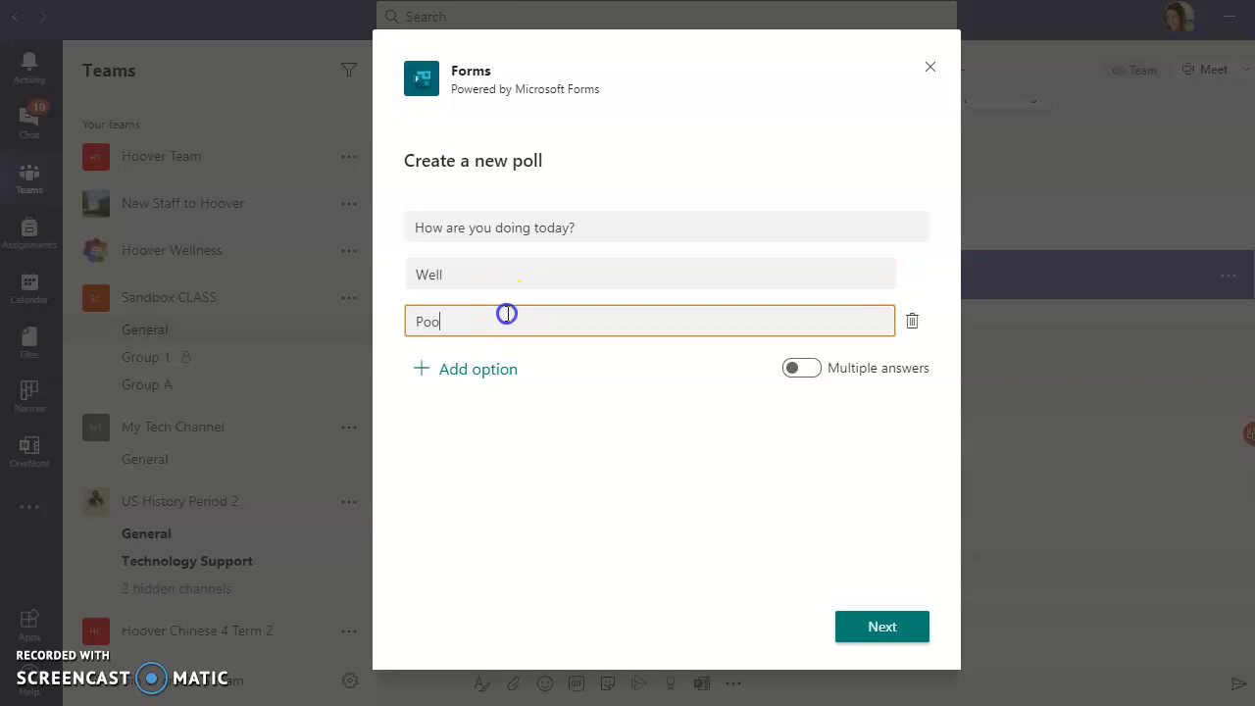
pyautogui.write('rly')
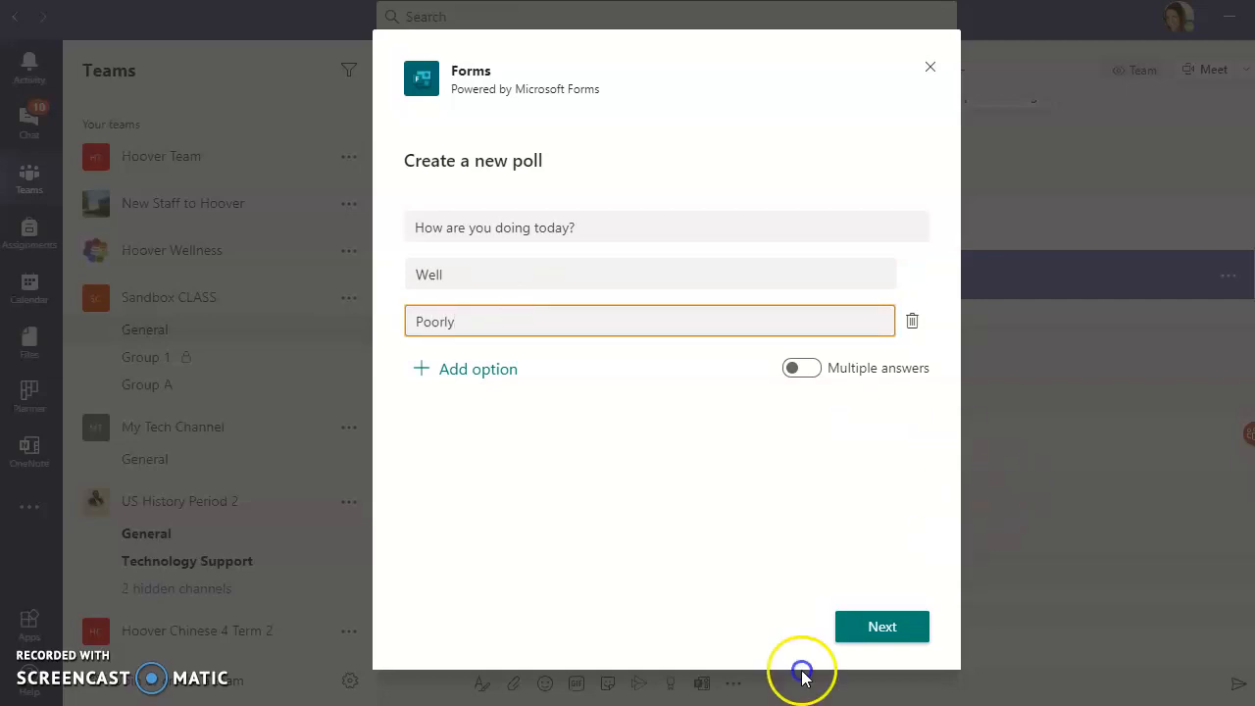
pyautogui.click(875, 633)
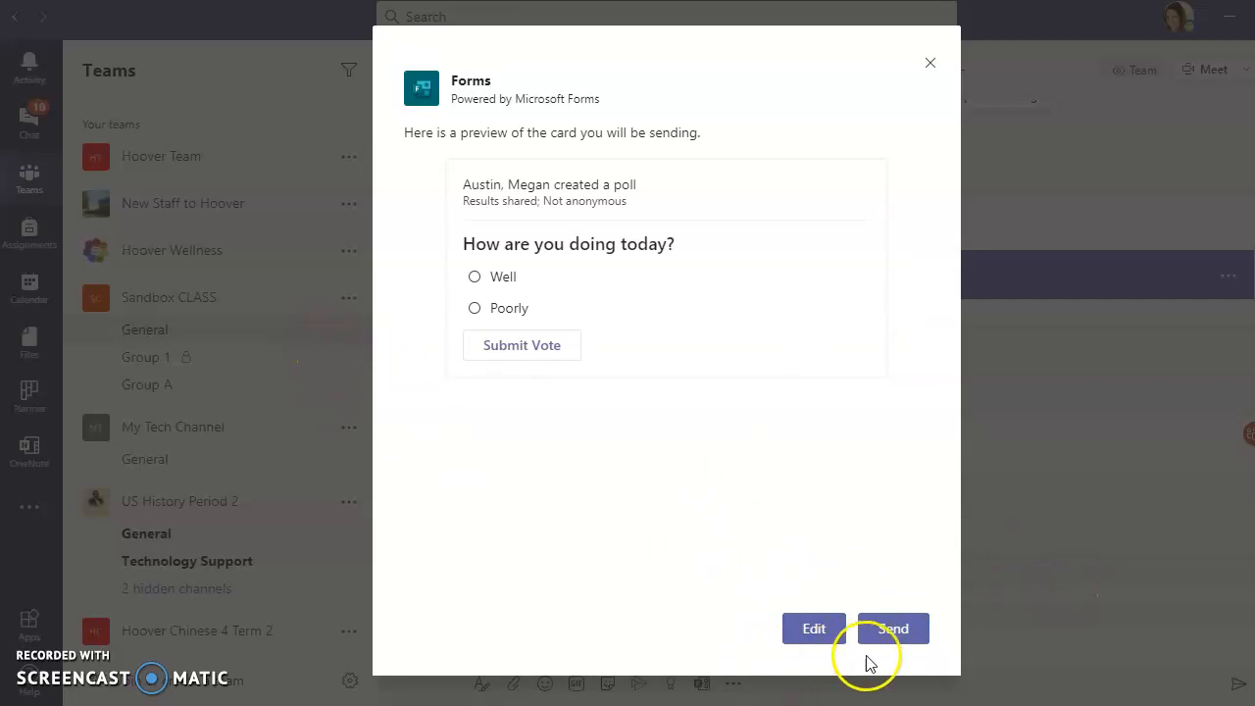
pyautogui.click(917, 633)
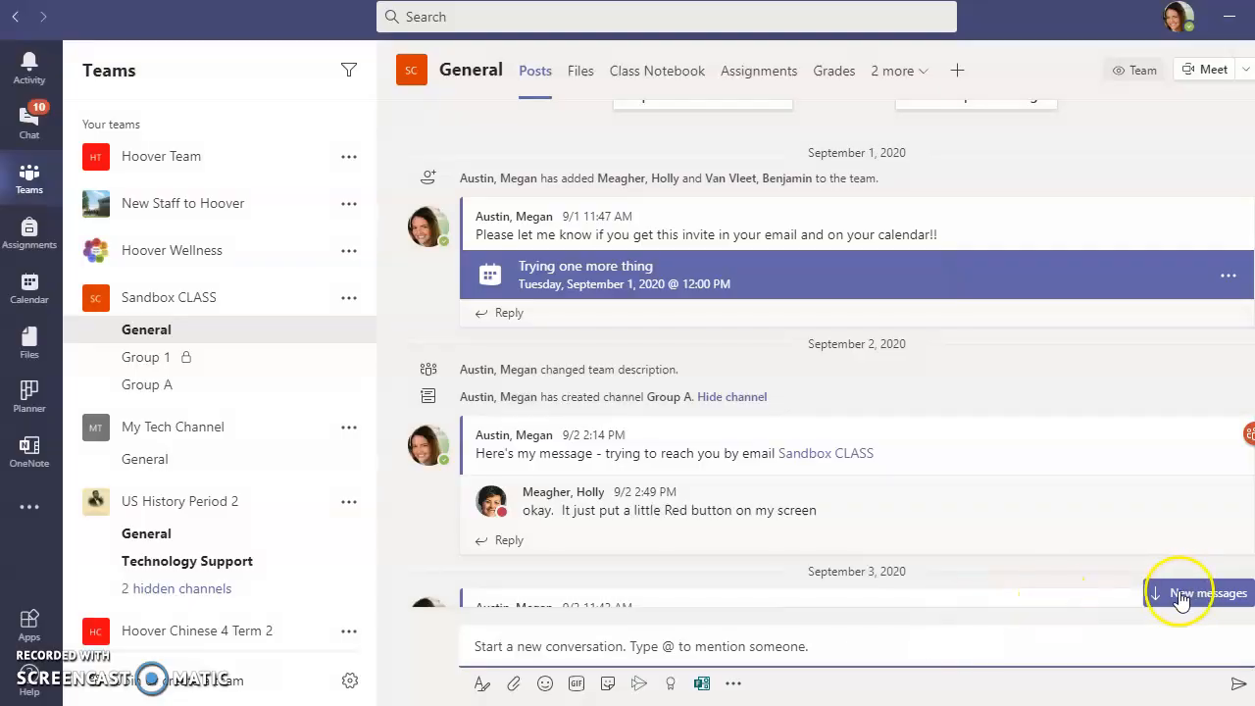
# - Go to the newly posted poll in the channel and submit a vote for Well
pyautogui.click(1177, 596)
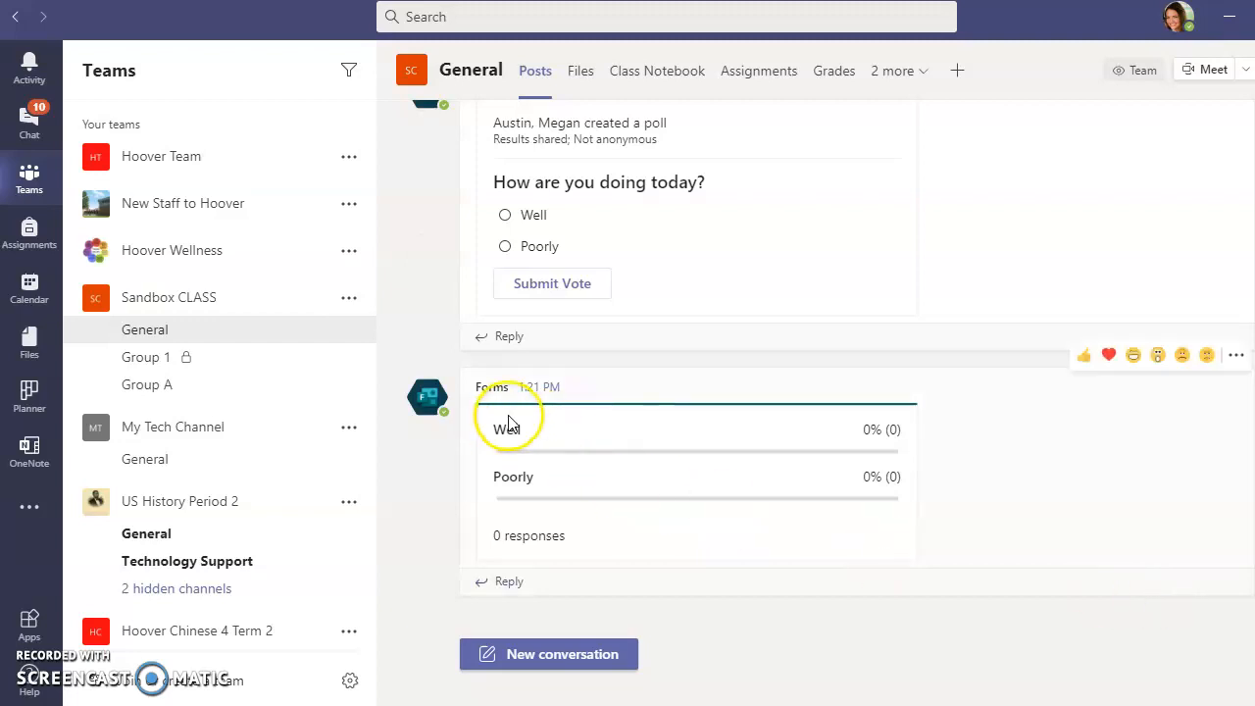
pyautogui.click(1092, 238)
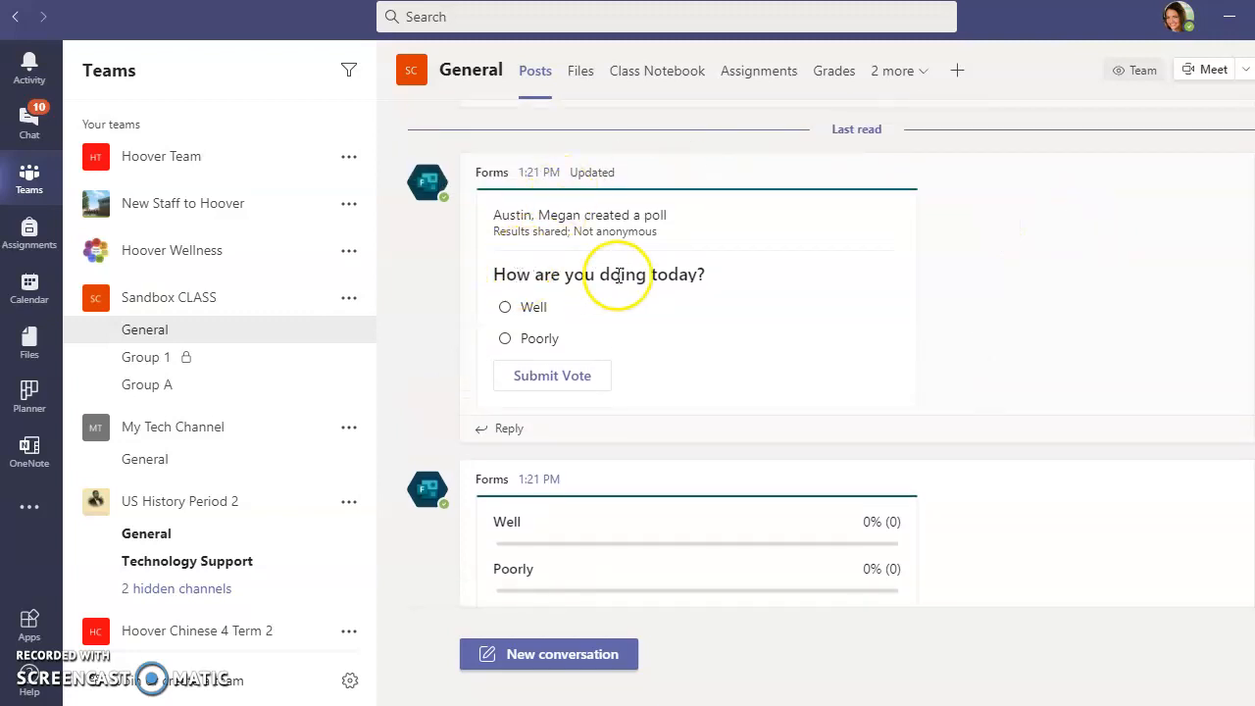
pyautogui.click(504, 309)
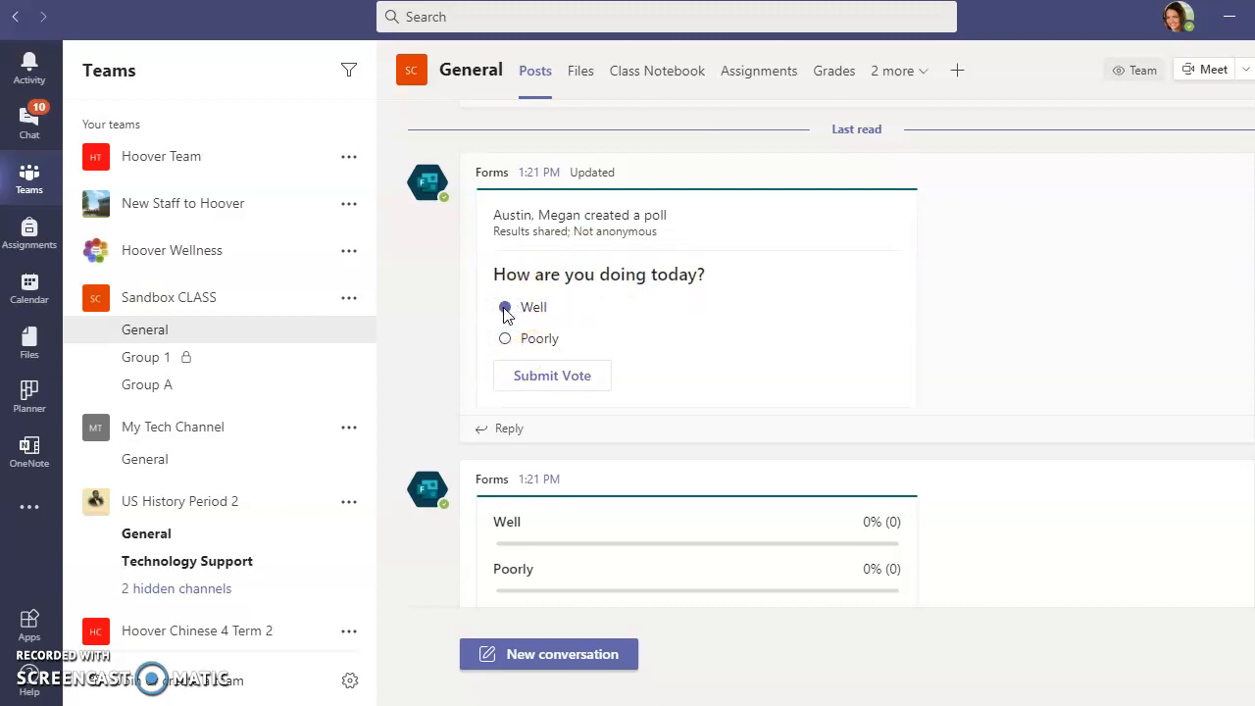
pyautogui.click(514, 381)
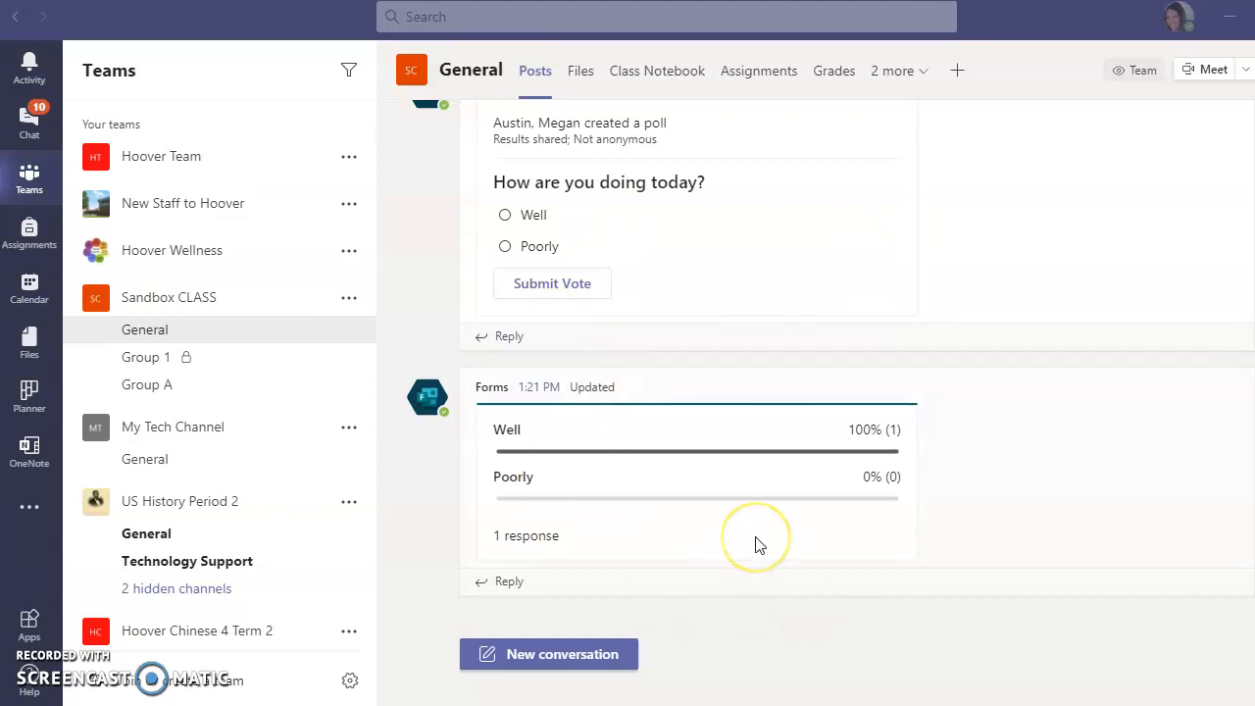
# - Switch to Chrome and open Microsoft Forms from the Office 365 apps on the Outlook calendar page
pyautogui.moveTo(755, 544)
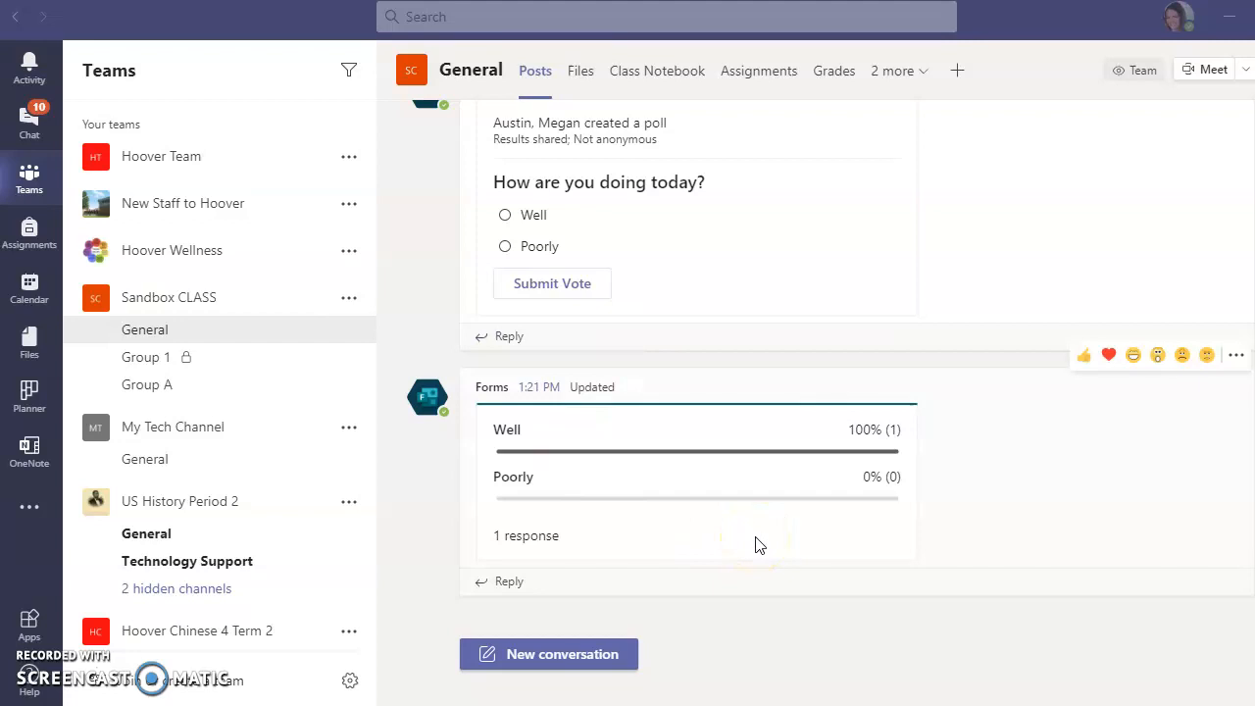
pyautogui.moveTo(550, 701)
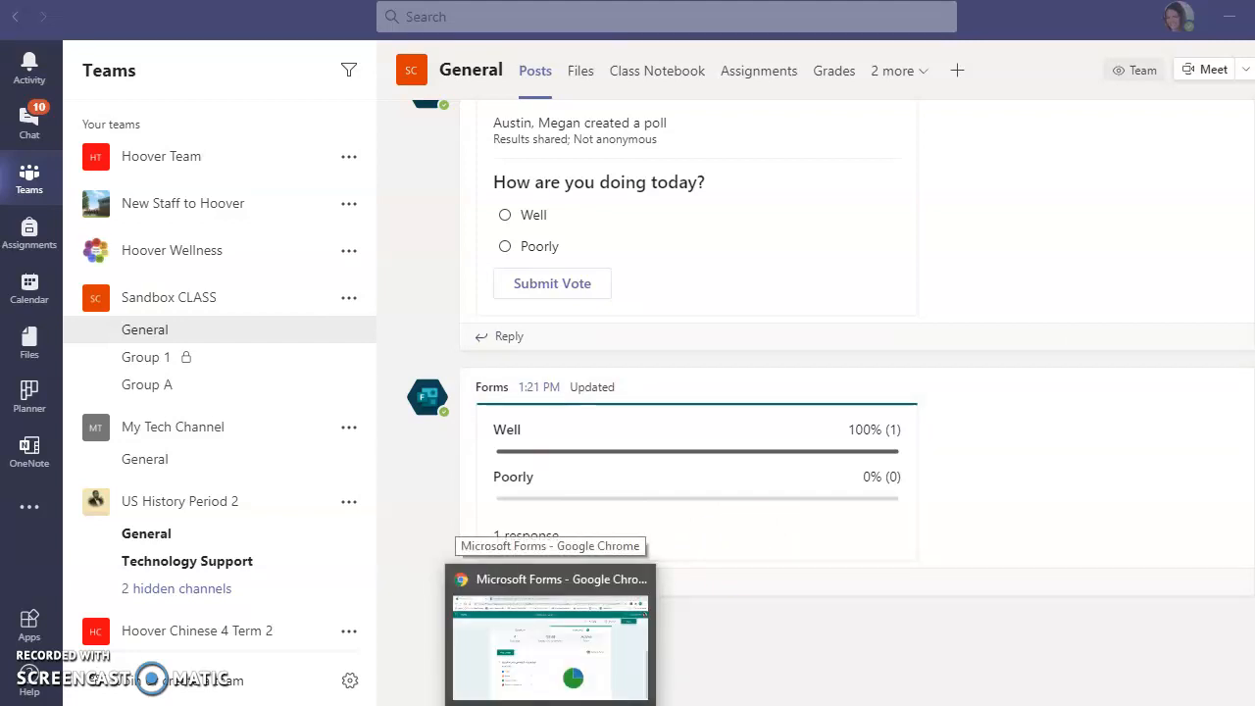
pyautogui.click(550, 701)
pyautogui.click(328, 14)
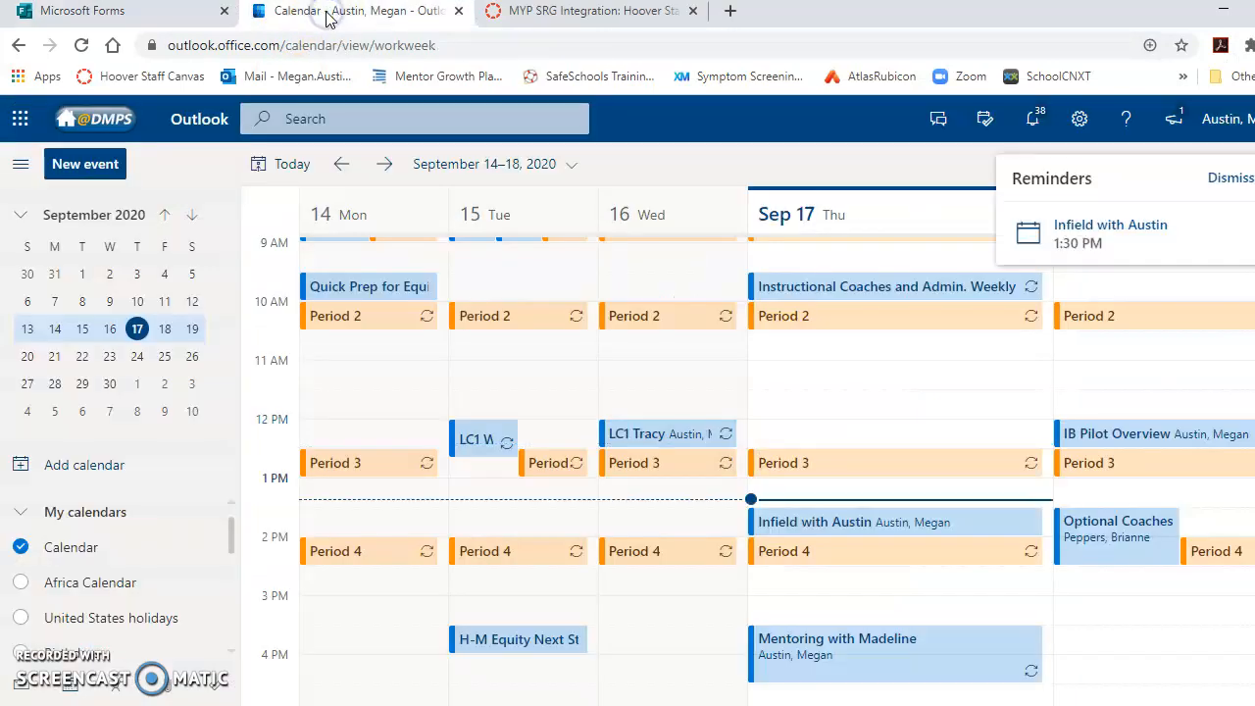
pyautogui.click(20, 122)
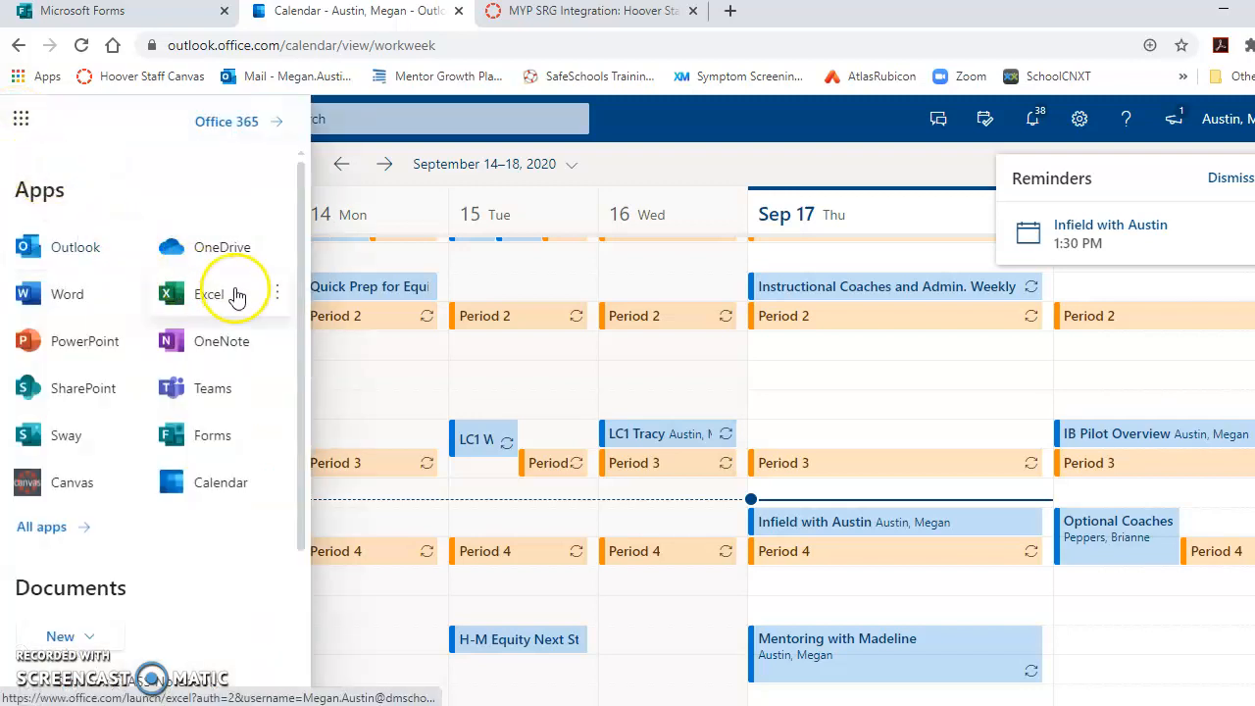
pyautogui.click(222, 436)
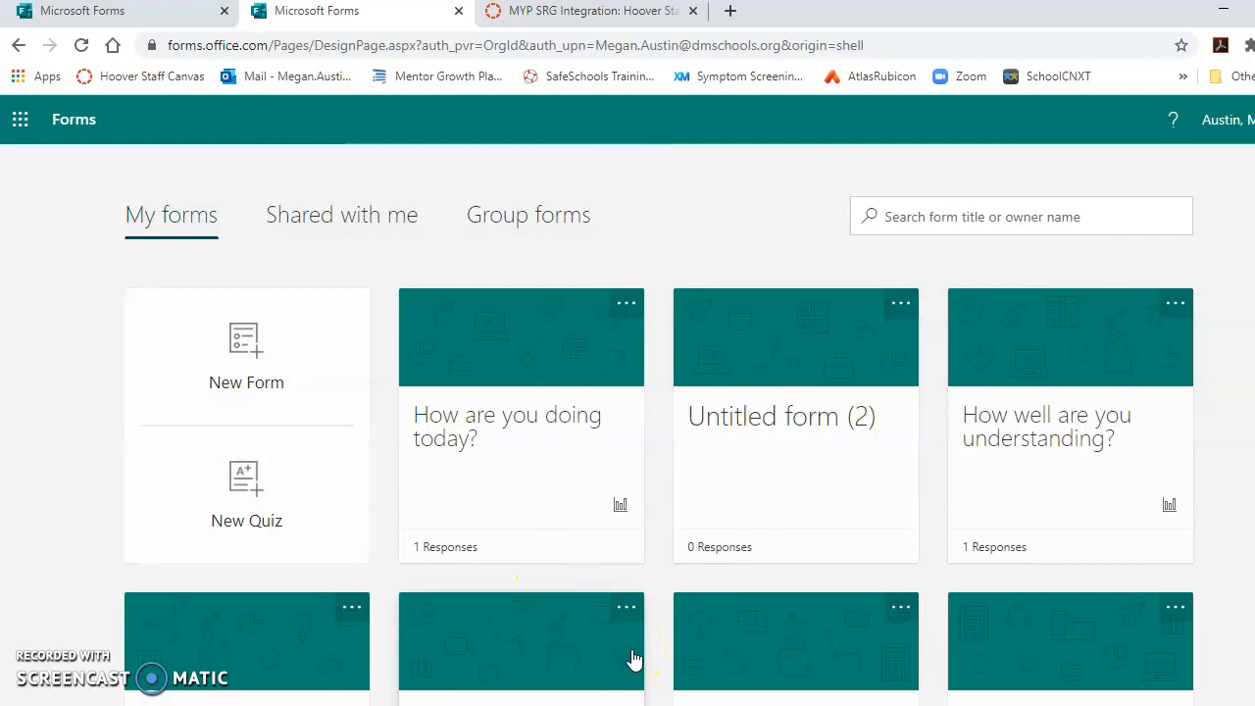
# - Open the "How are you doing today?" poll and examine its response summary and the individual response details
pyautogui.click(456, 421)
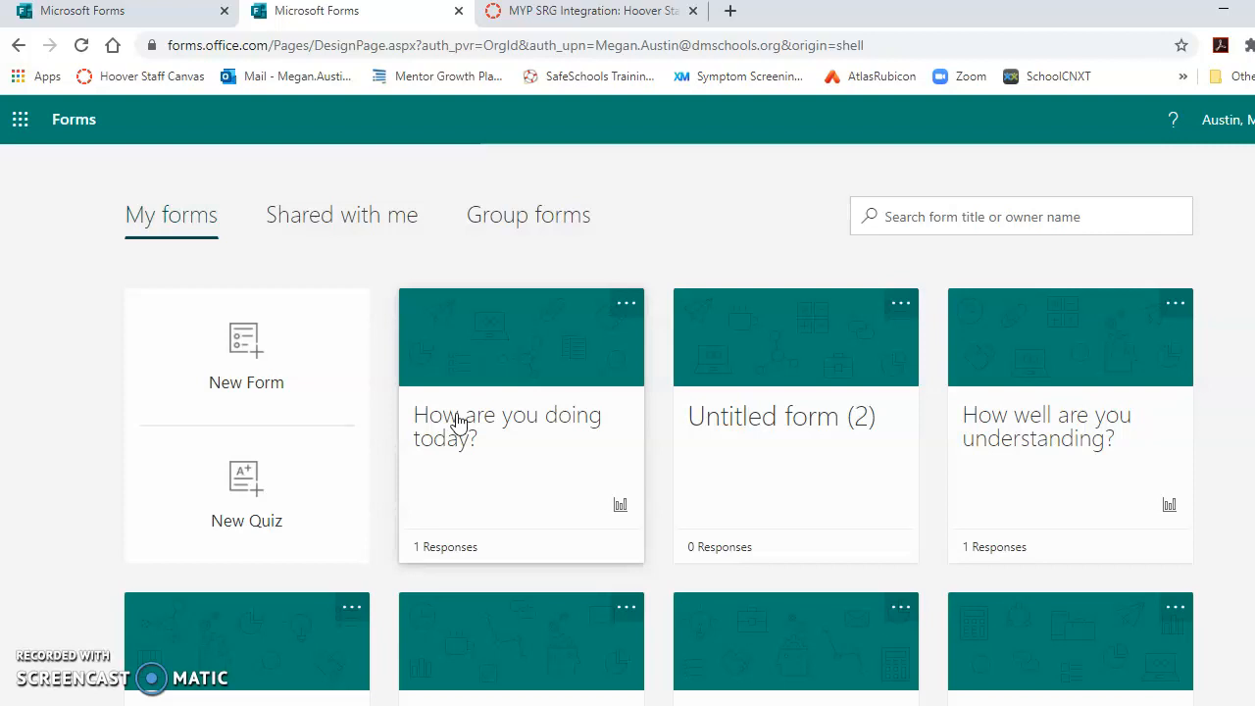
pyautogui.click(456, 421)
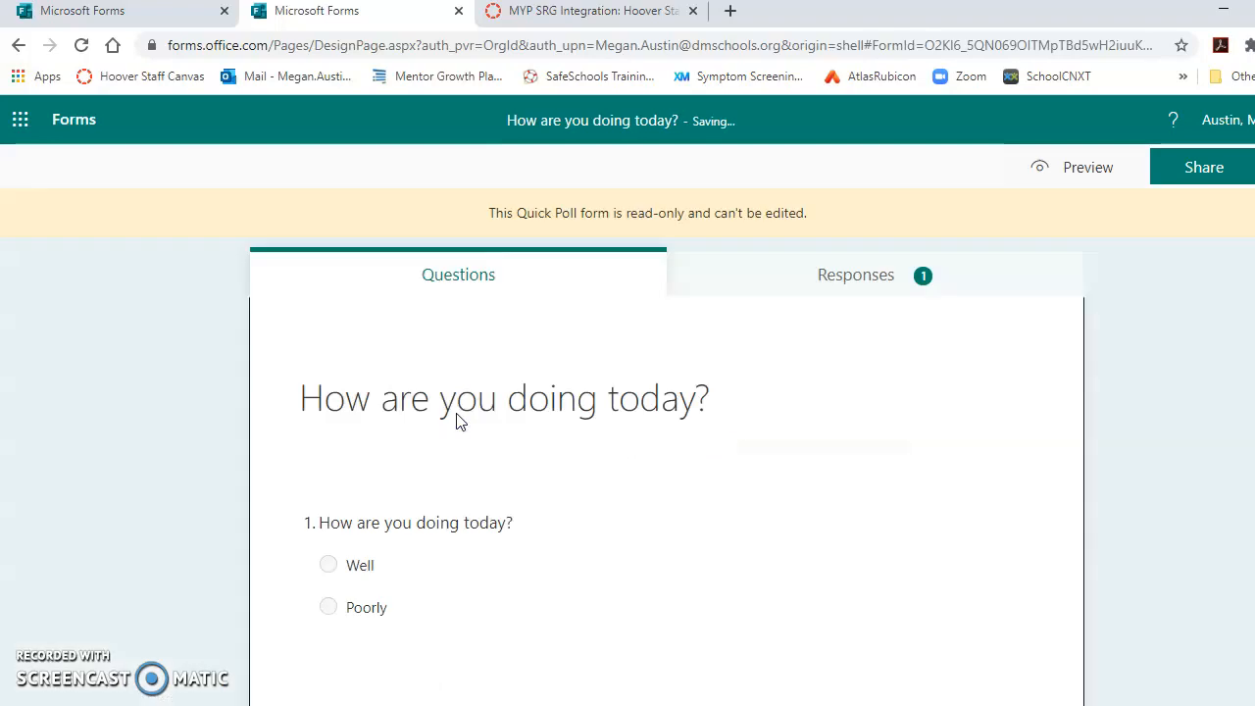
pyautogui.click(862, 286)
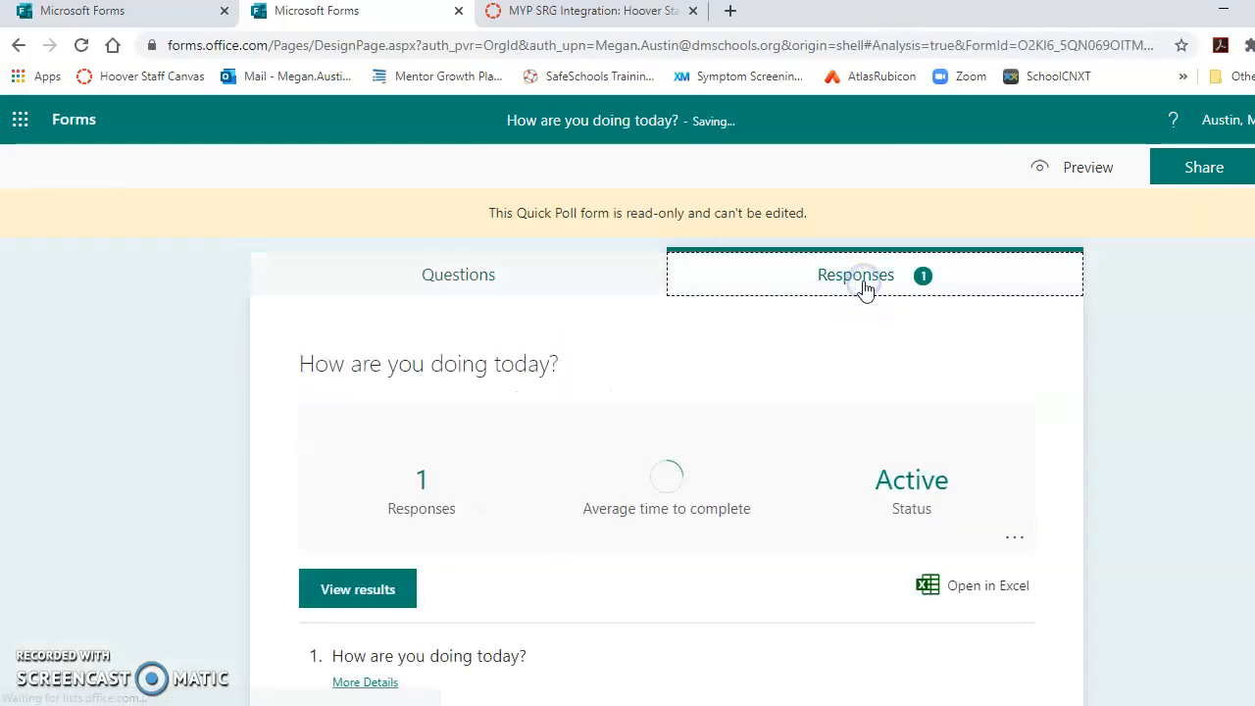
pyautogui.scroll(-2, 754, 574)
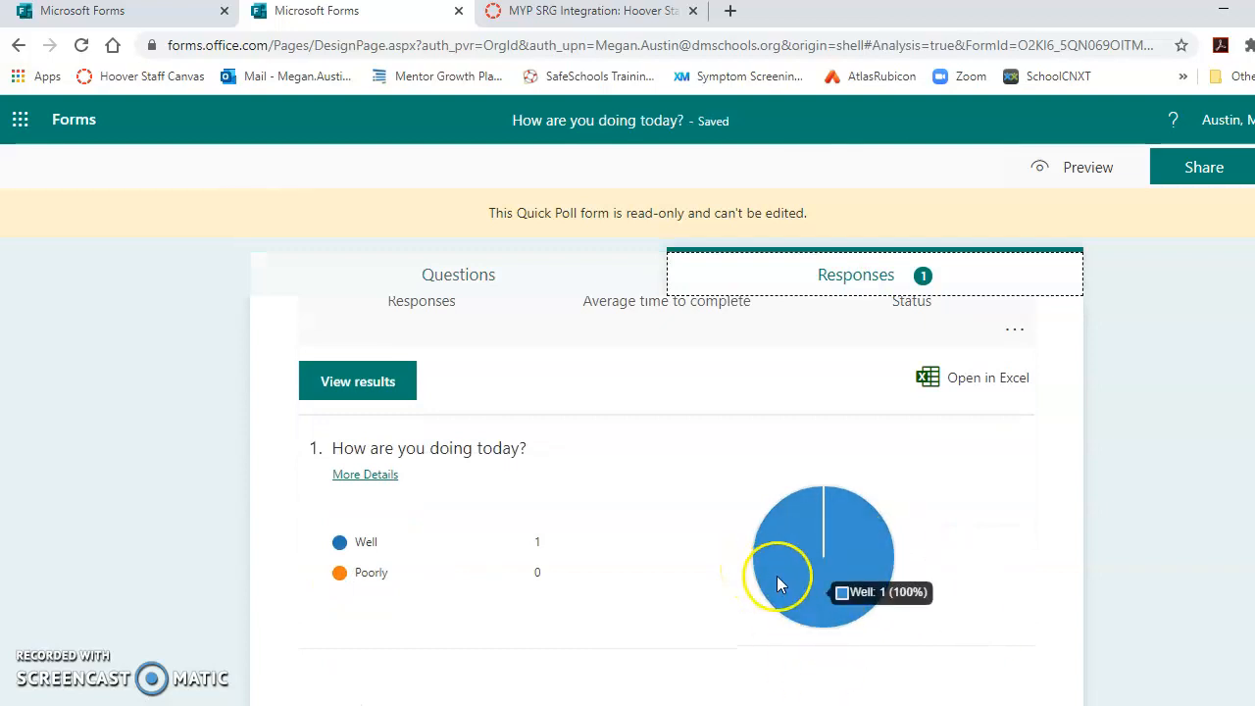
pyautogui.click(365, 476)
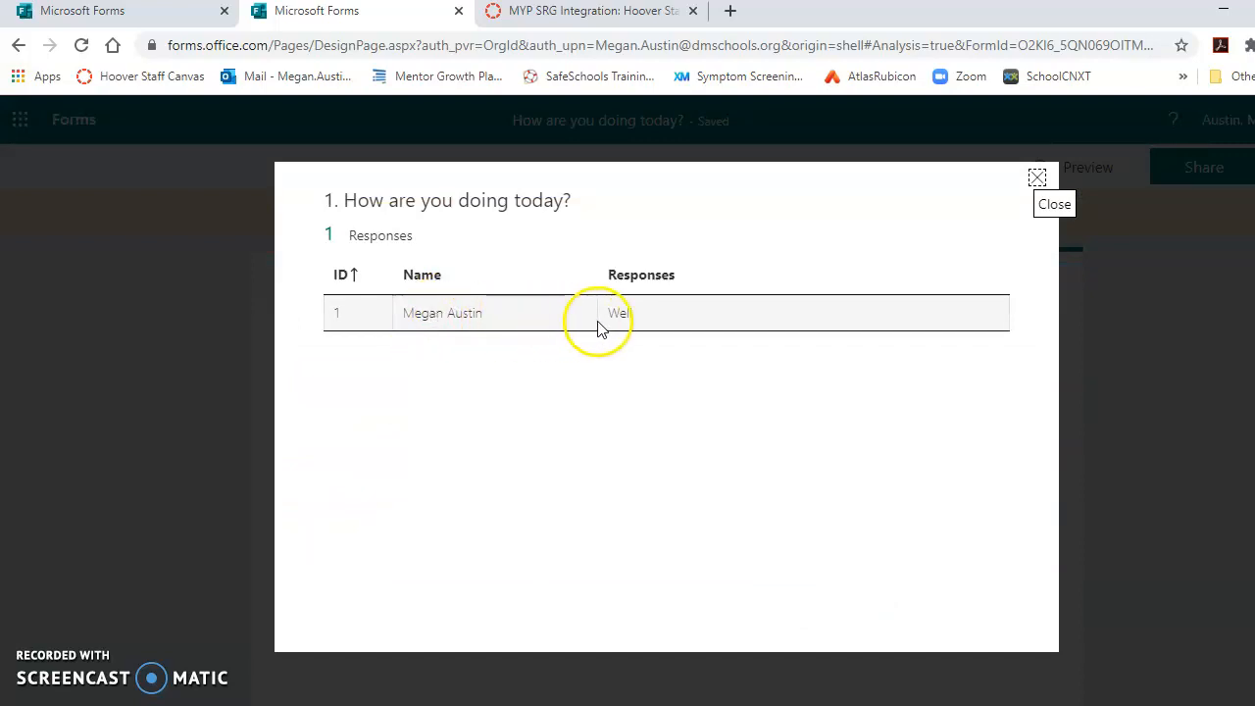
pyautogui.click(1038, 180)
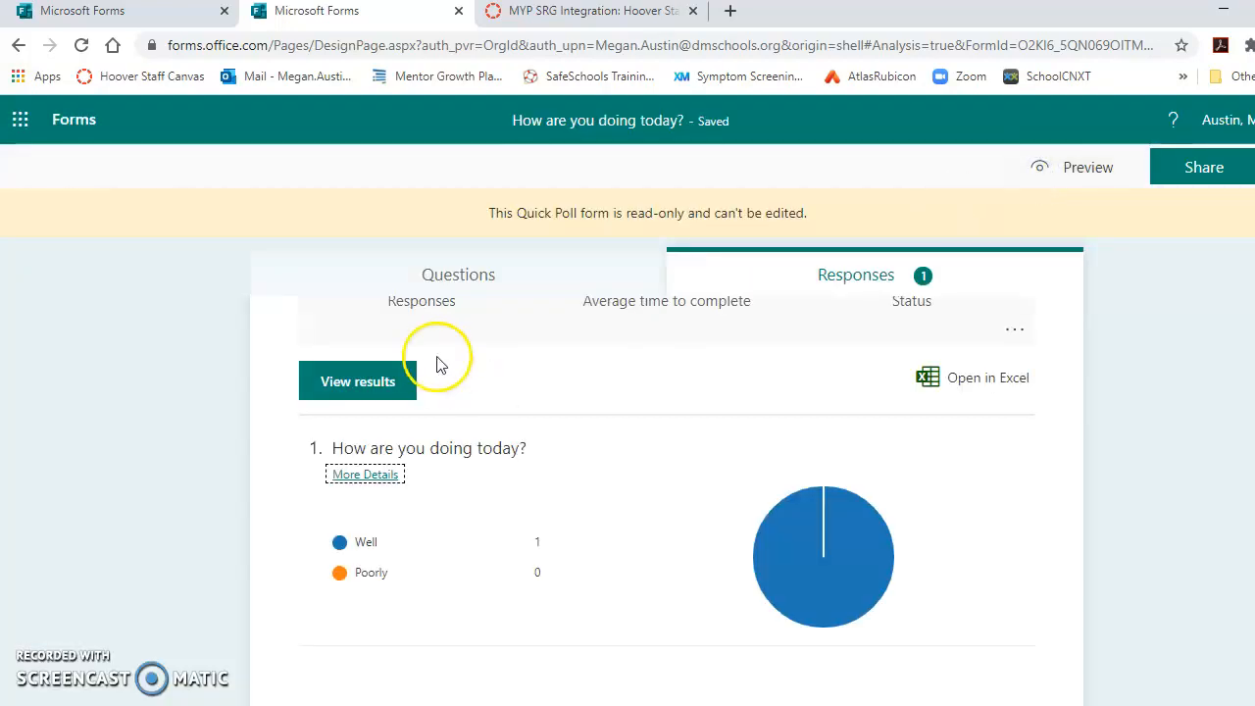
pyautogui.scroll(2, 441, 331)
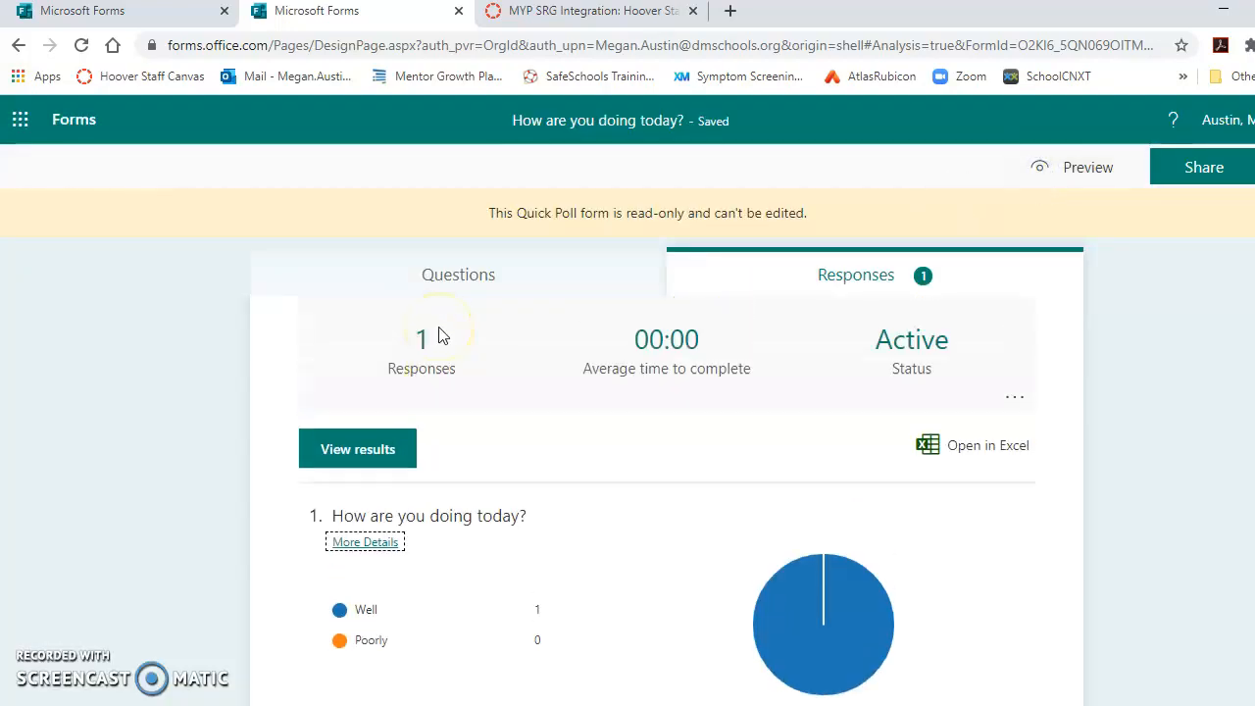
# - Return to the My forms list and create a new blank form
pyautogui.click(38, 665)
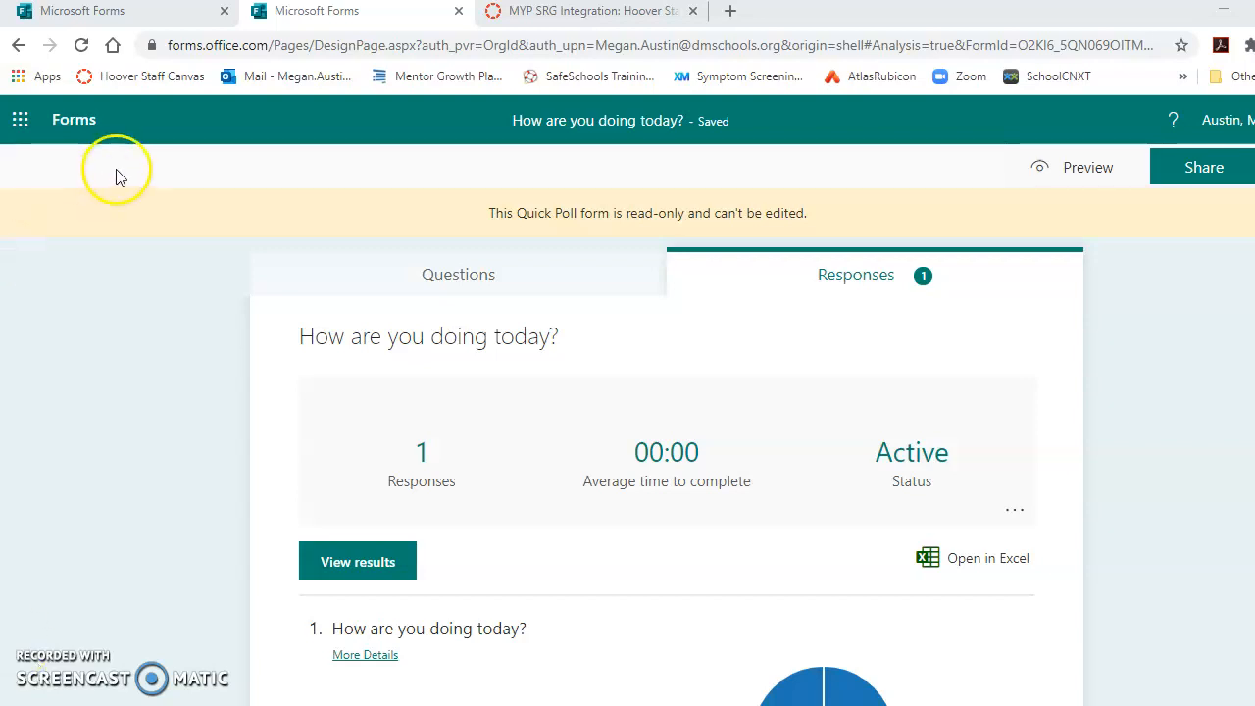
pyautogui.click(73, 120)
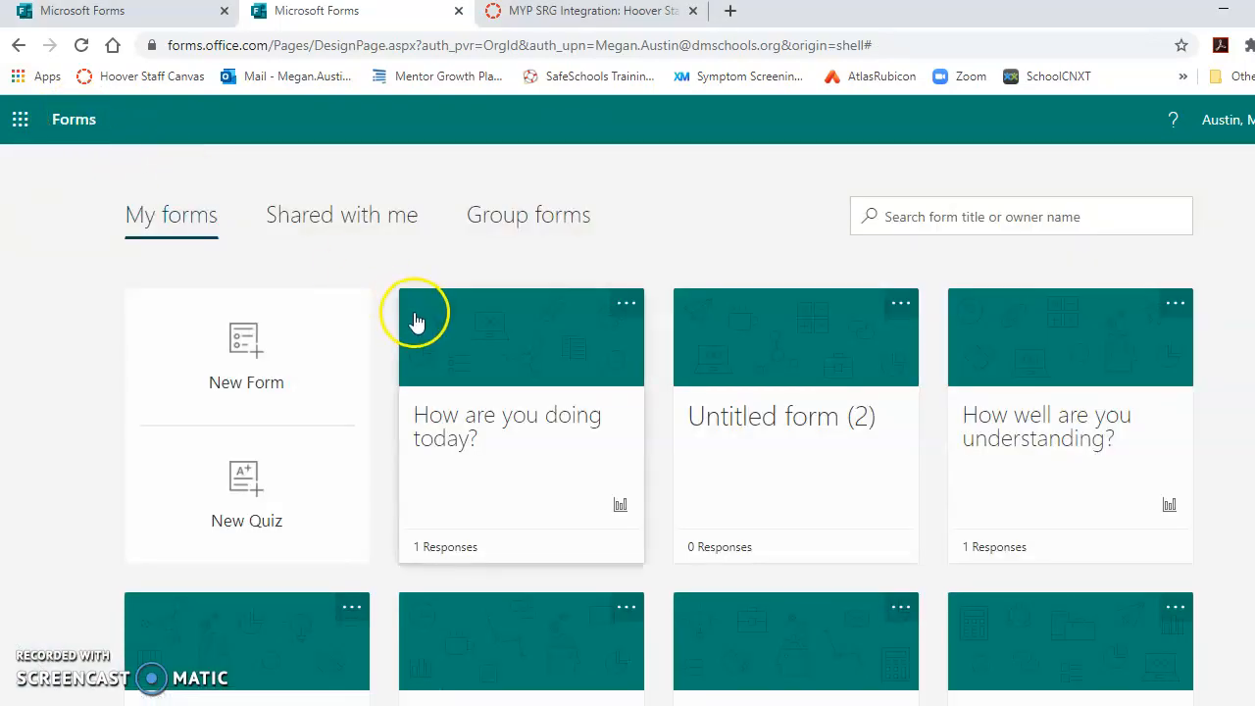
pyautogui.click(240, 379)
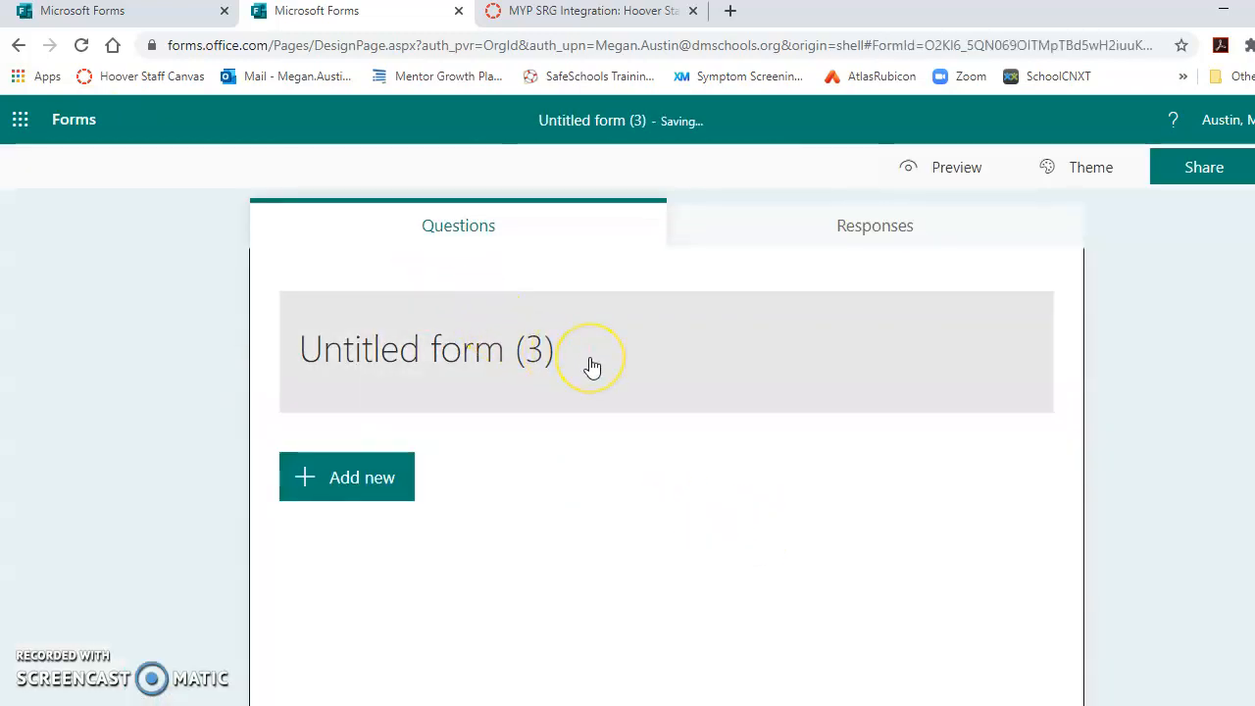
# - Review the question types available for the new form, including the additional ones, and its sharing options
pyautogui.click(350, 478)
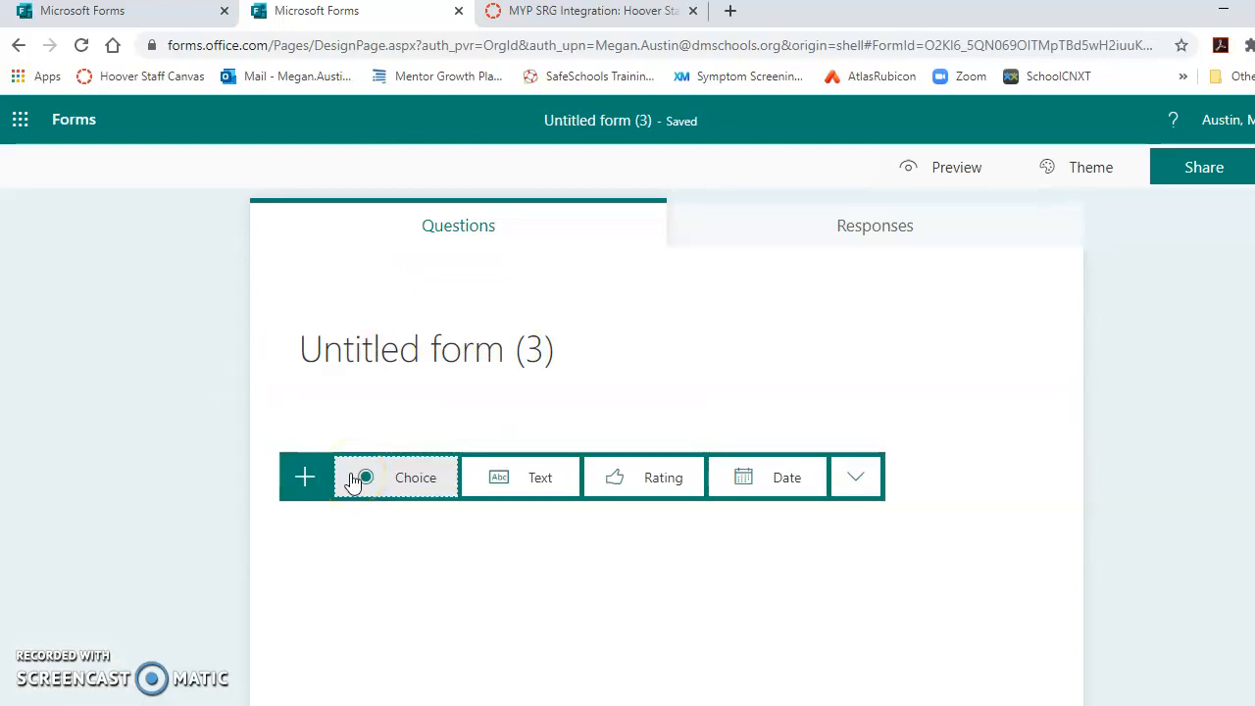
pyautogui.click(433, 476)
pyautogui.click(512, 480)
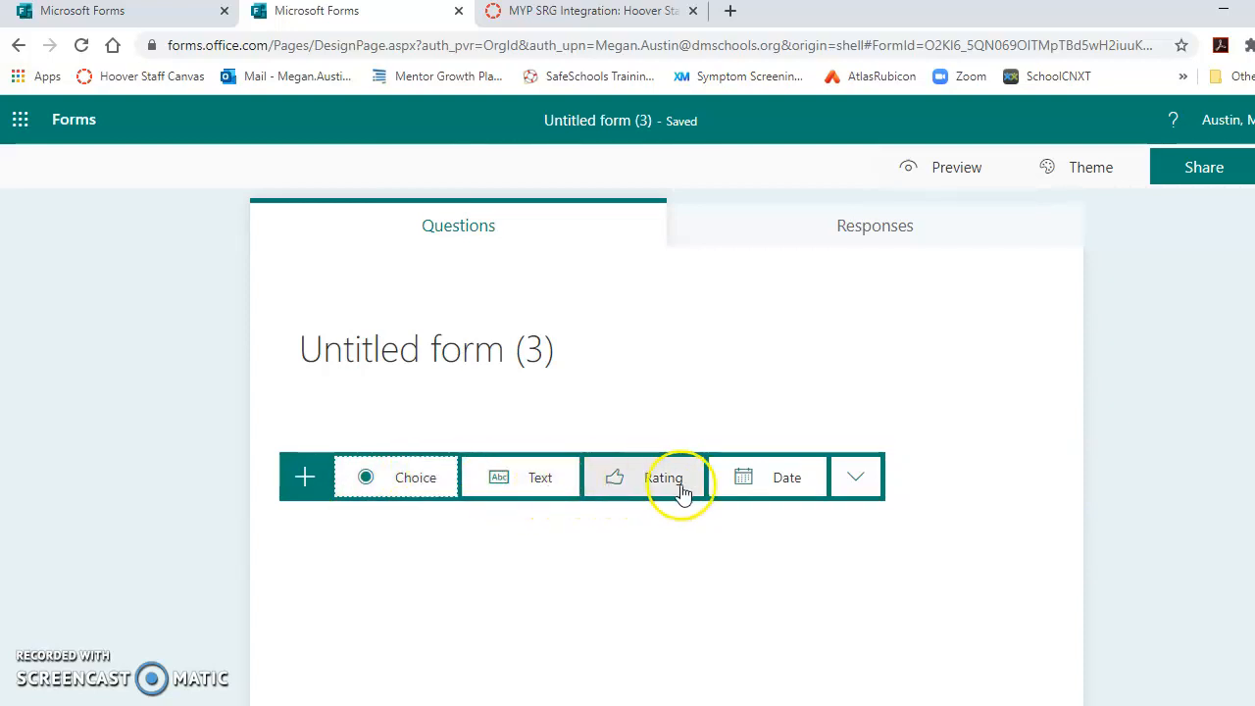
pyautogui.click(847, 482)
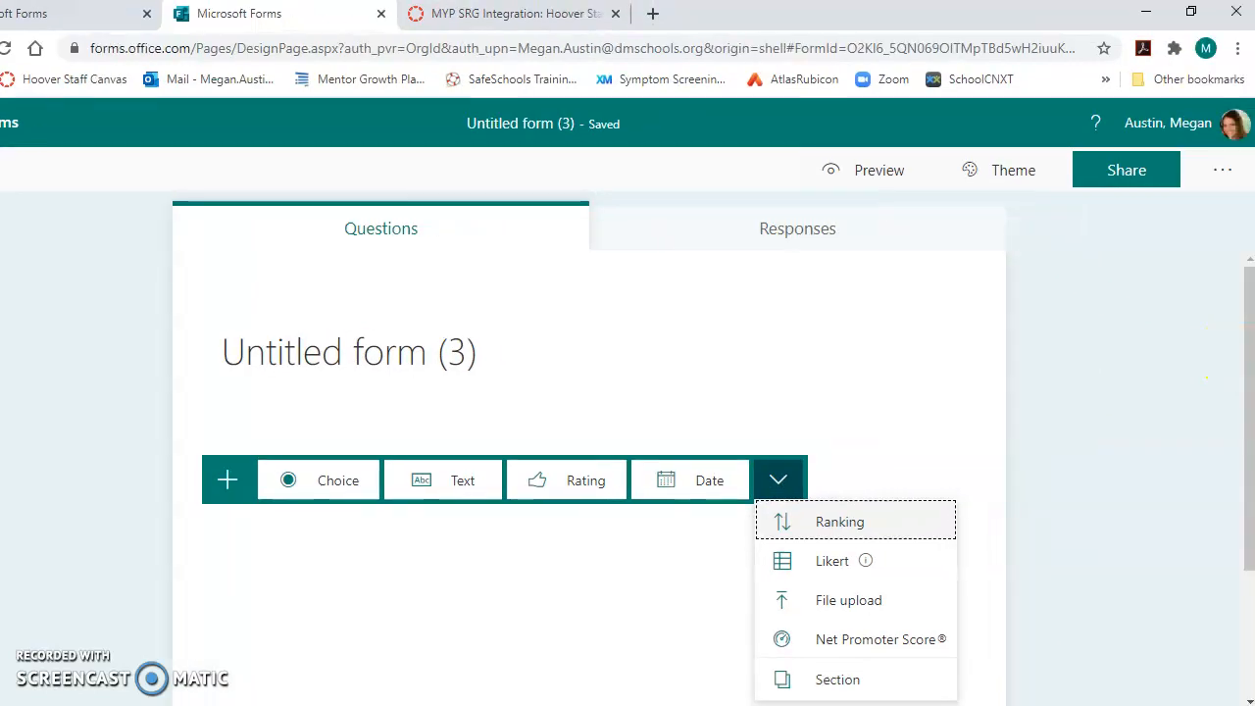
pyautogui.click(1168, 162)
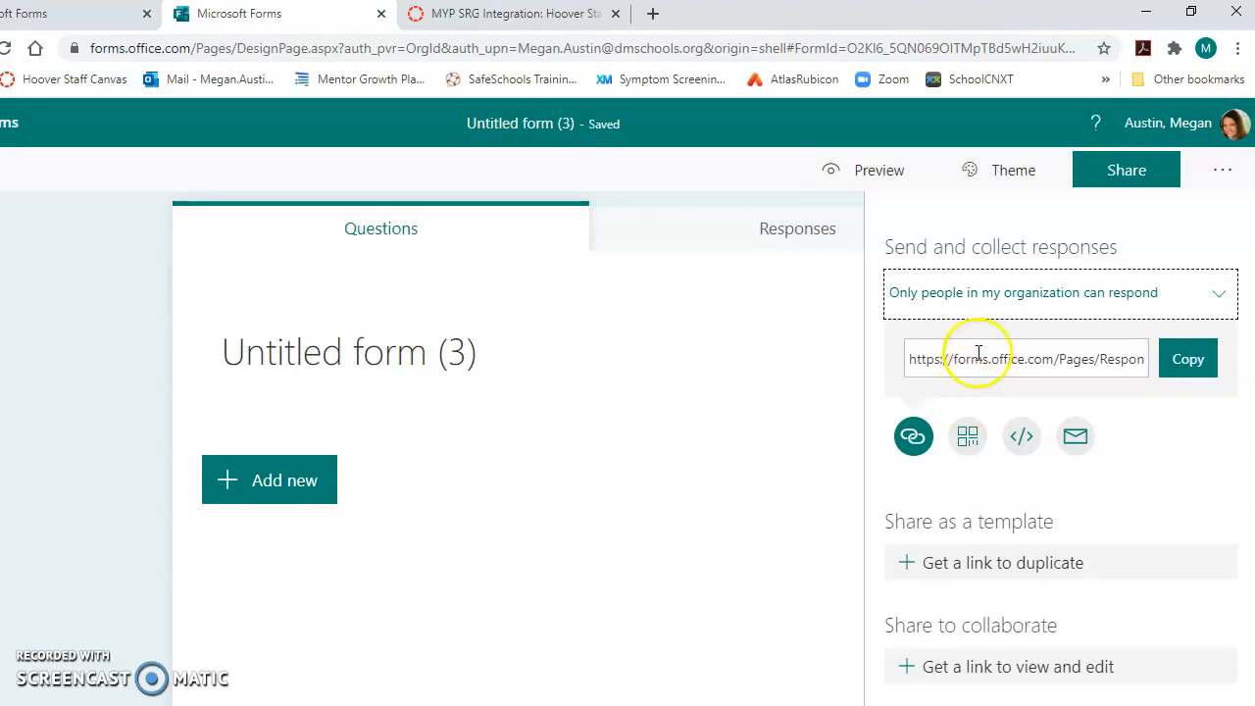
pyautogui.click(826, 397)
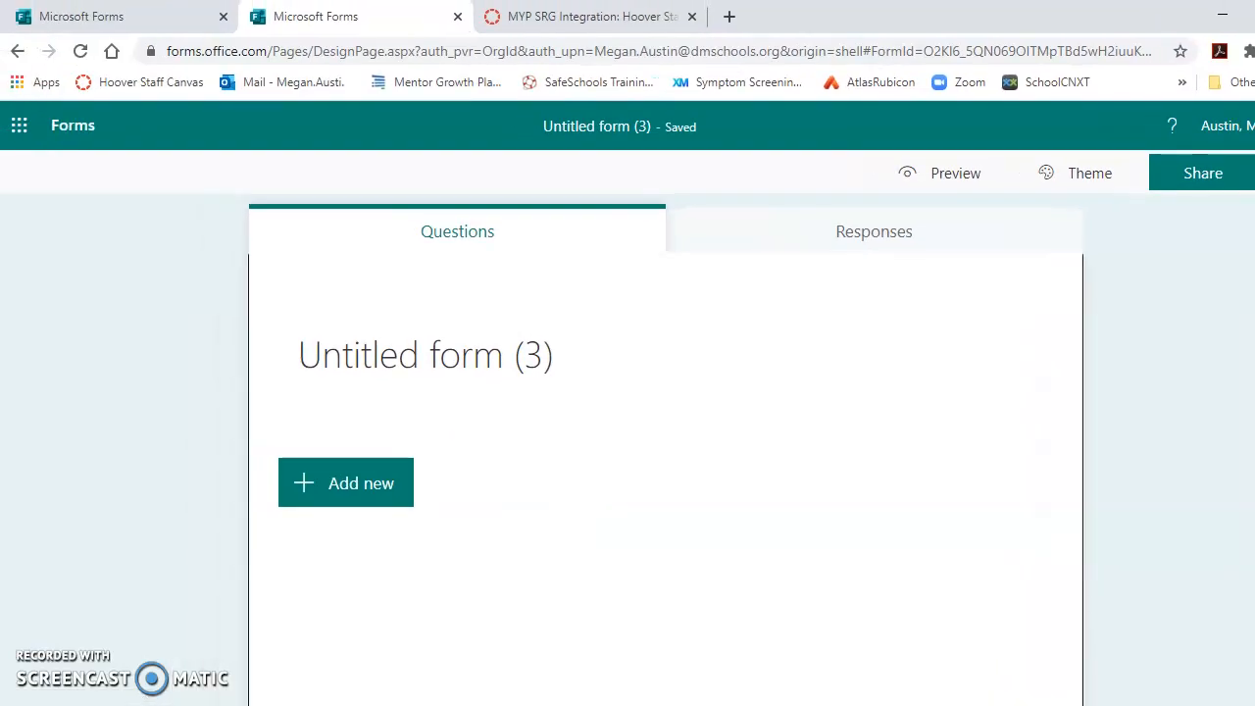
# - Return to the My forms list and locate the existing Challenges form
pyautogui.click(72, 130)
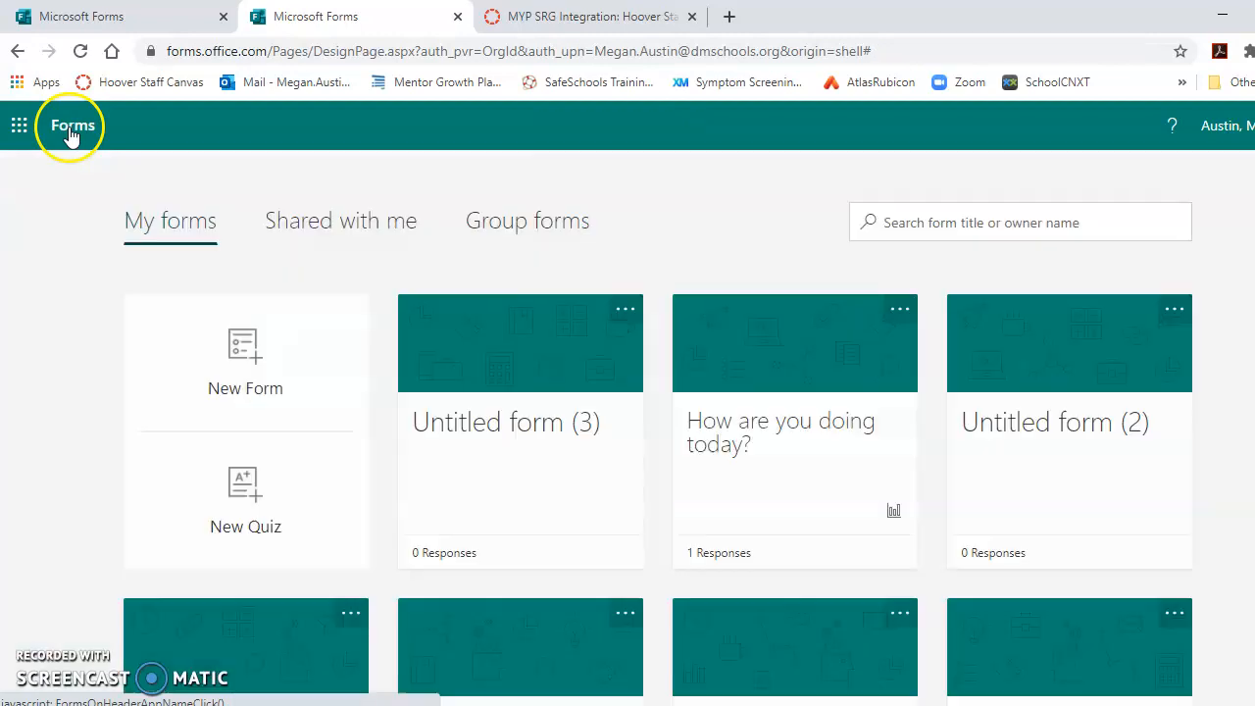
pyautogui.scroll(-3, 658, 465)
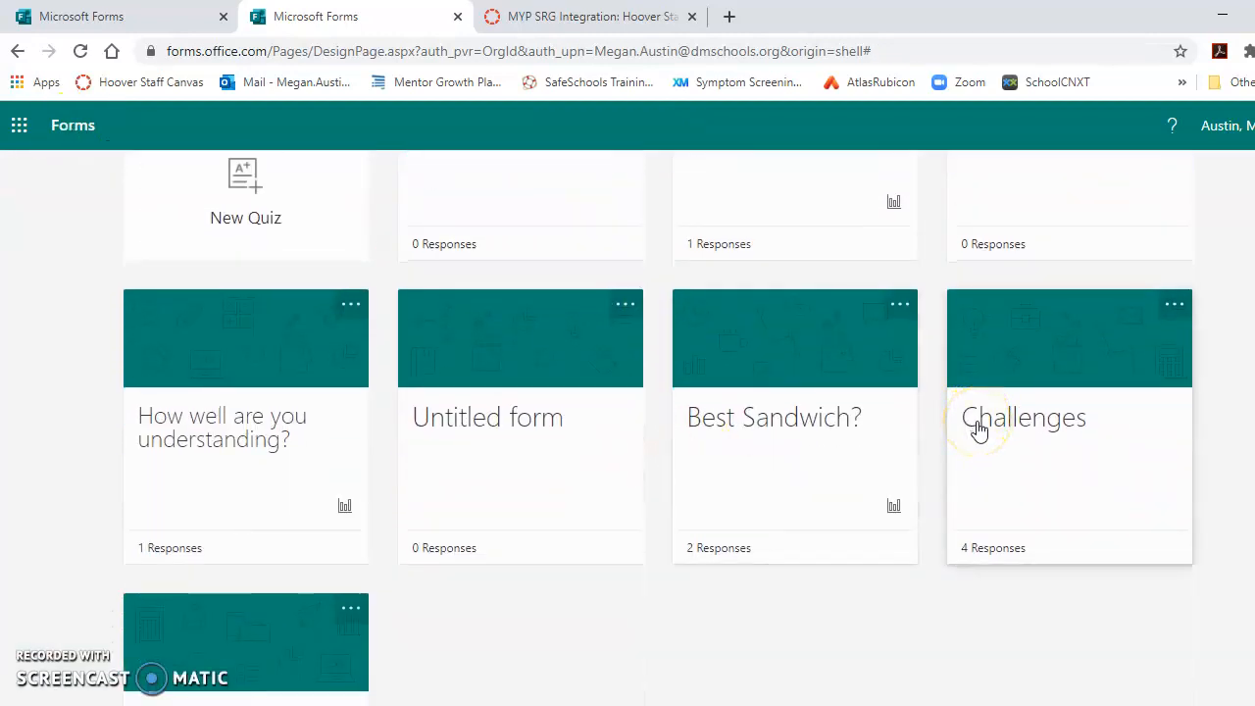
# - Switch to Teams and add the existing Challenges form as a response-collecting Forms tab in the General channel, with a channel post about it
pyautogui.hotkey('alt', 'Tab')
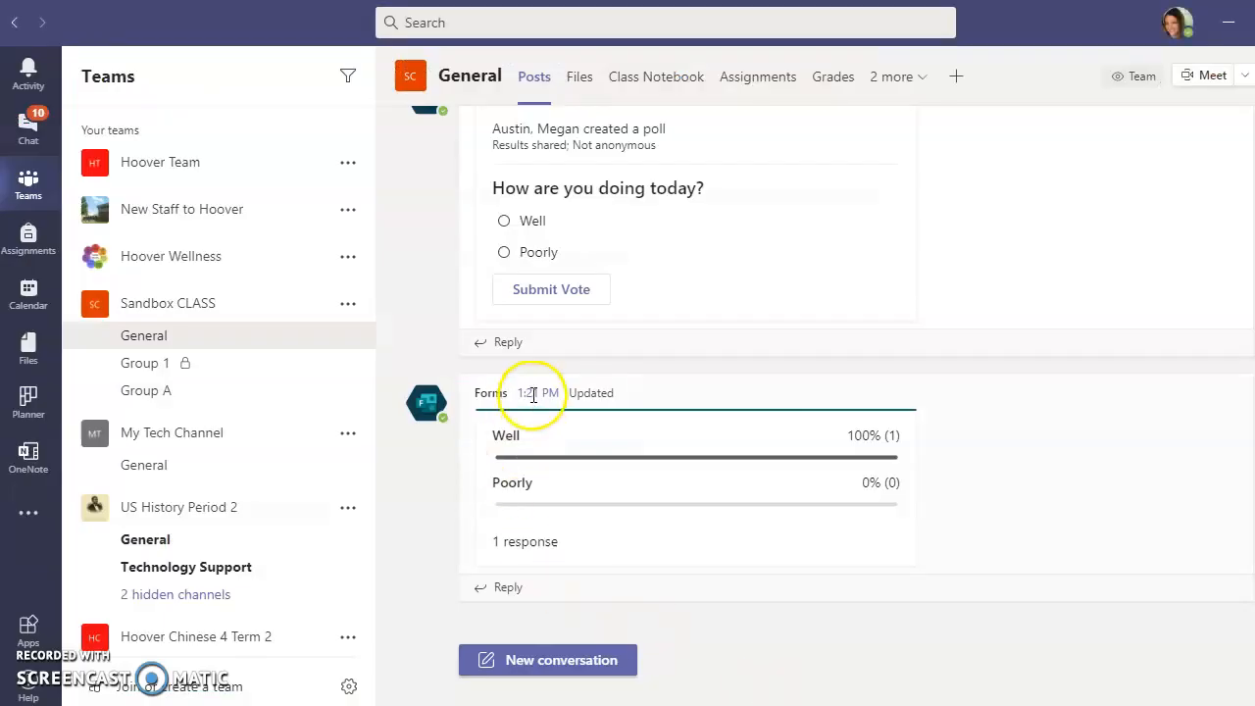
pyautogui.click(956, 78)
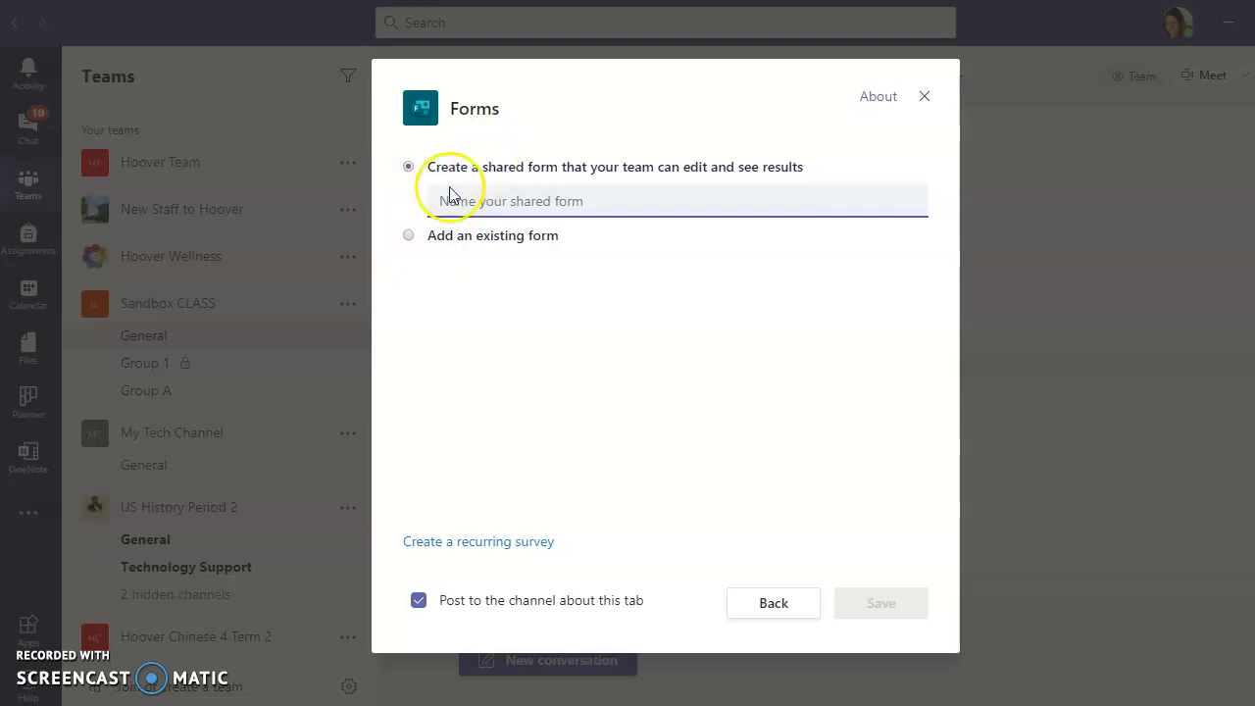
pyautogui.click(410, 237)
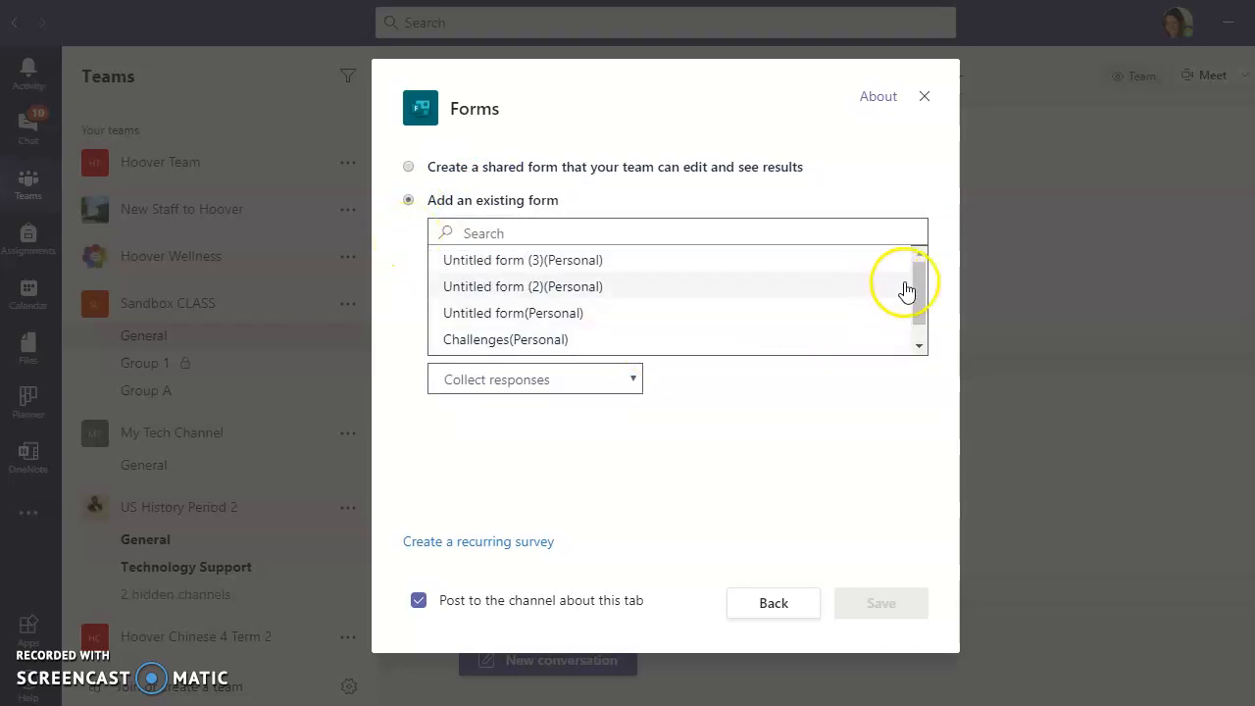
pyautogui.click(581, 339)
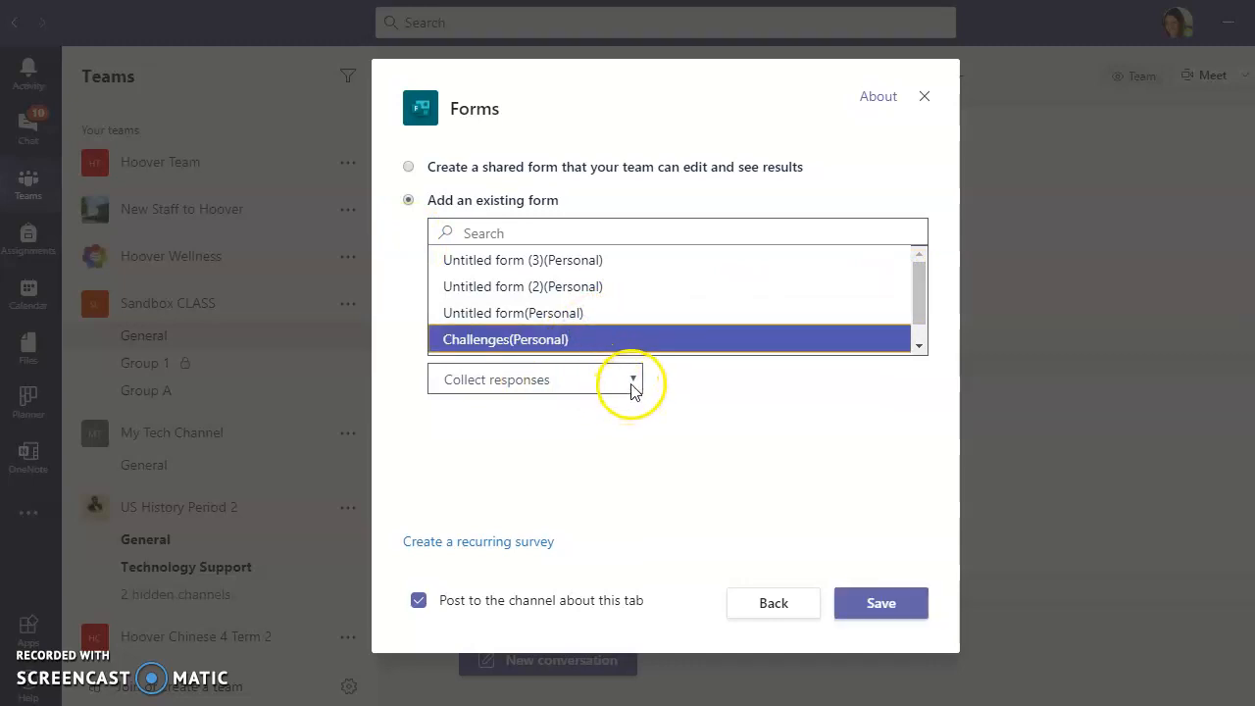
pyautogui.click(882, 605)
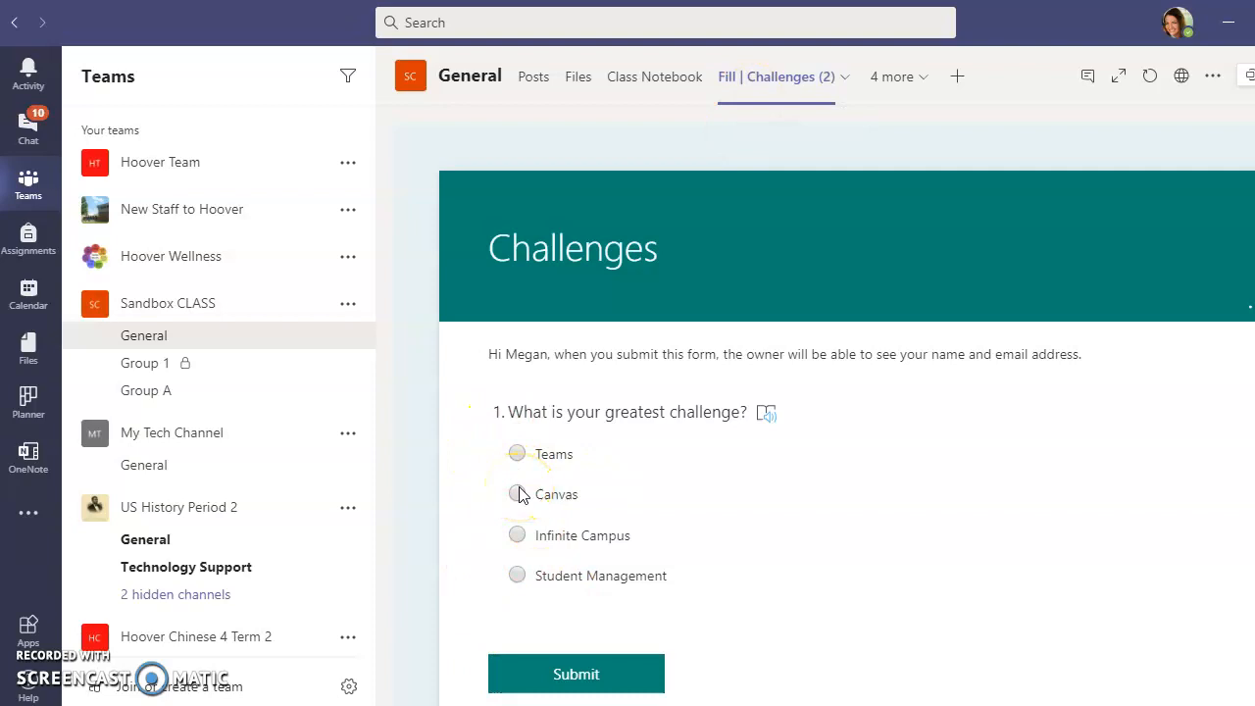
# - Answer the Challenges form's question with Student Management and submit the response
pyautogui.click(518, 578)
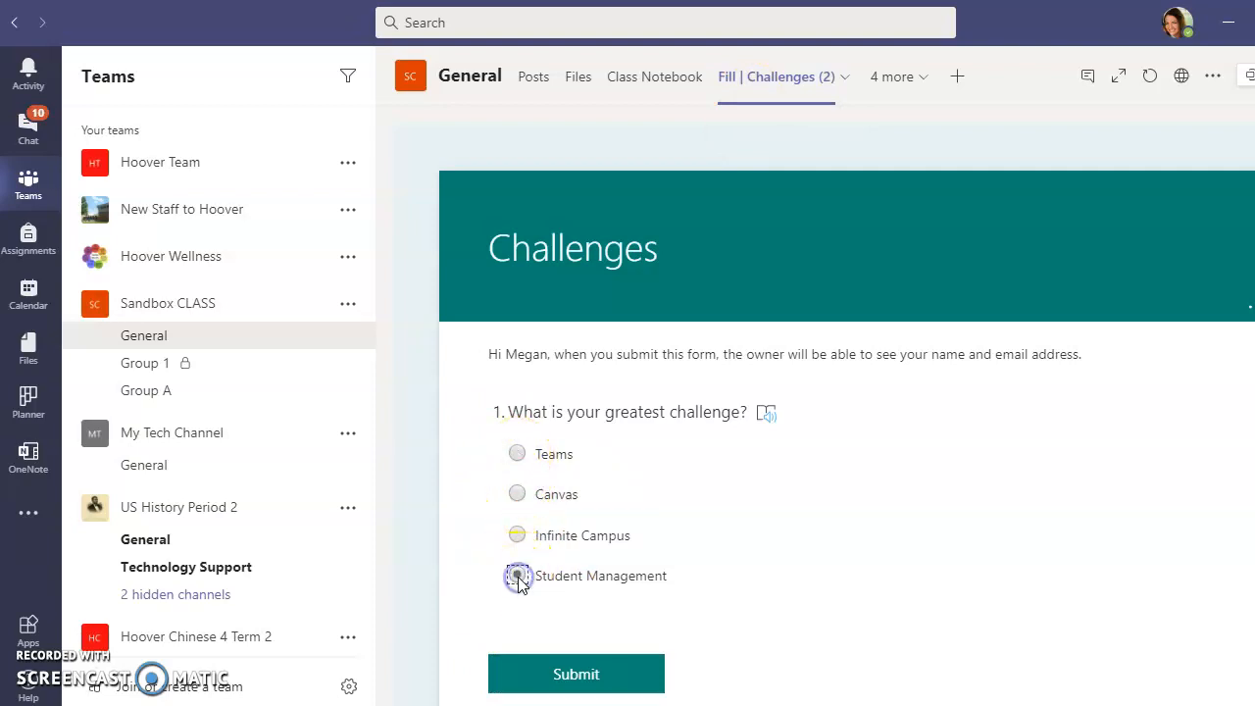
pyautogui.click(576, 672)
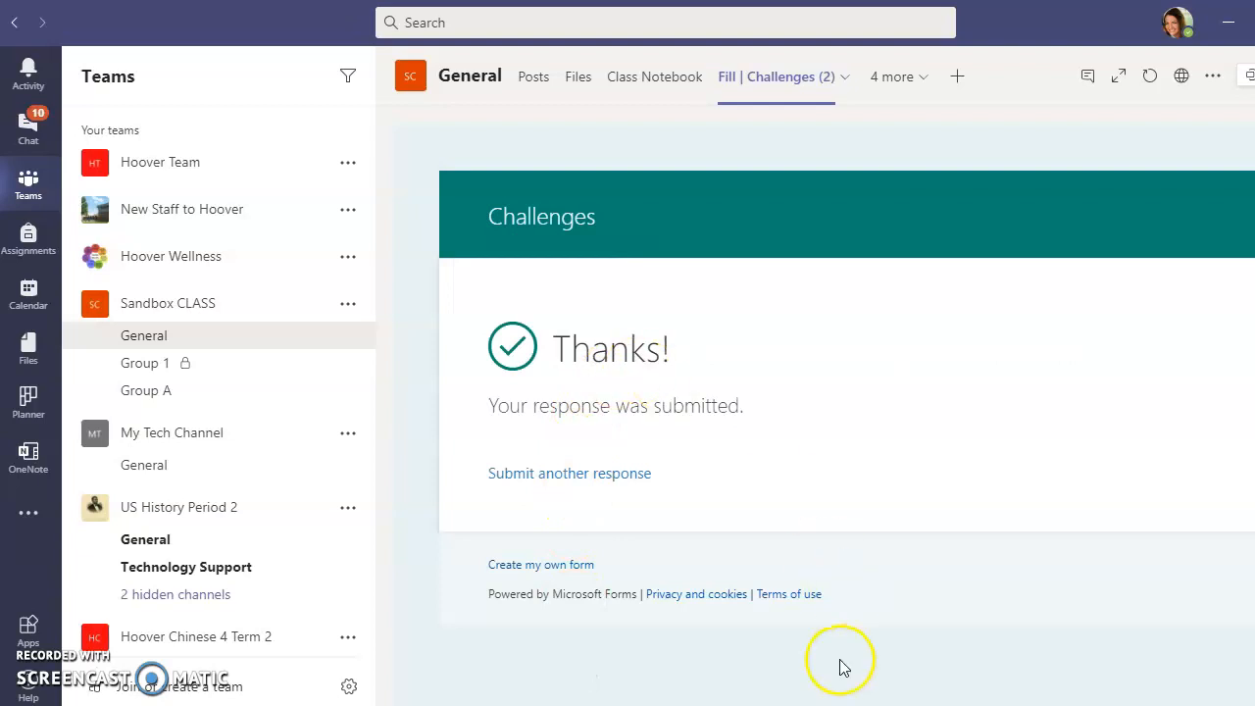
# - Switch to Microsoft Forms in Chrome, open the Challenges form and examine its response summary
pyautogui.moveTo(549, 705)
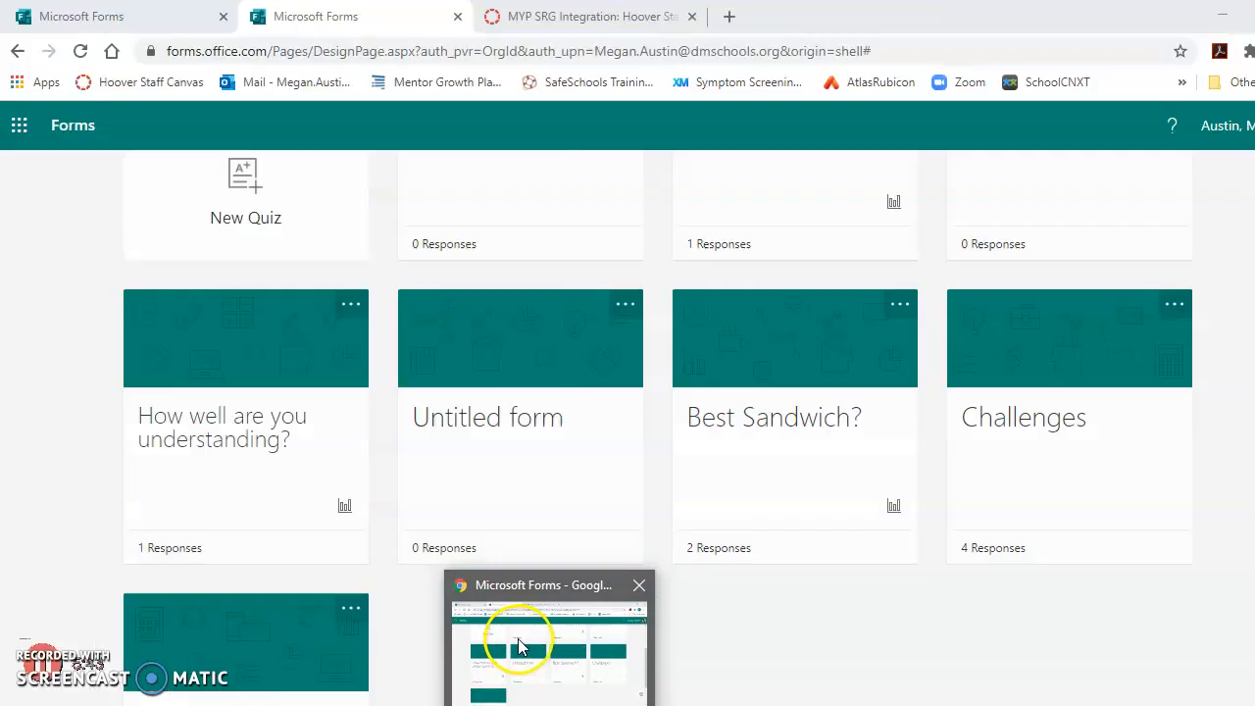
pyautogui.click(519, 630)
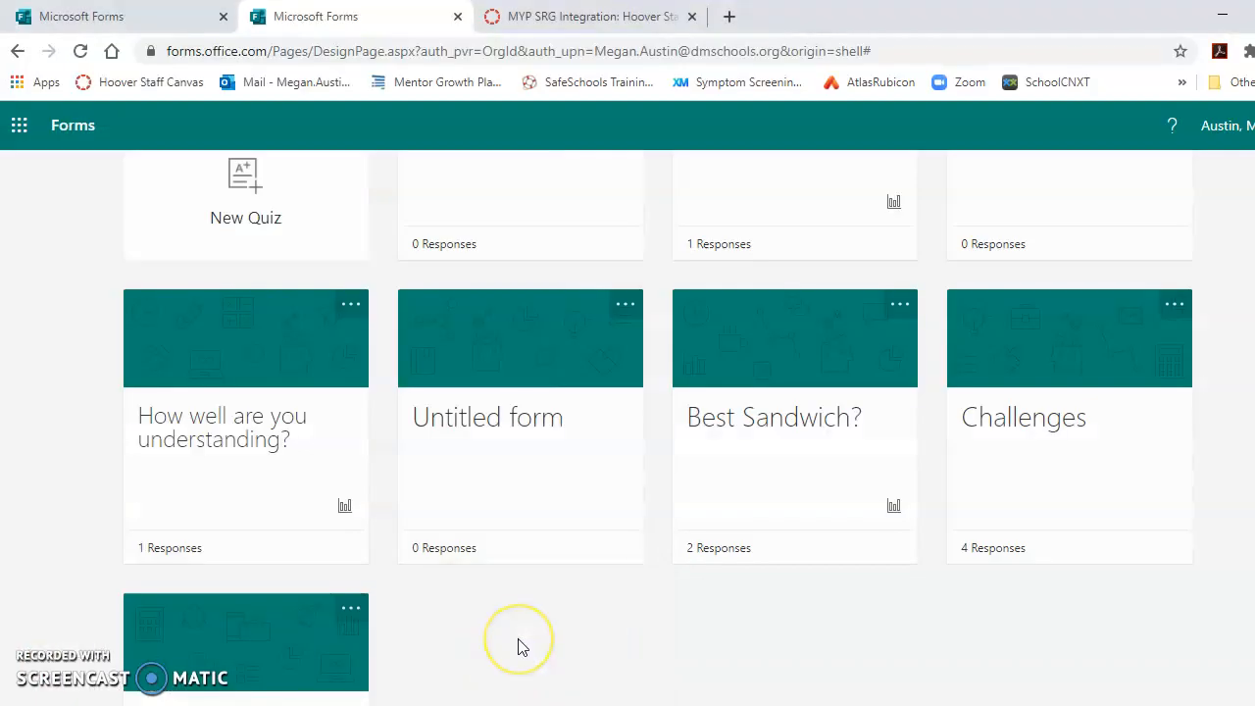
pyautogui.click(1010, 432)
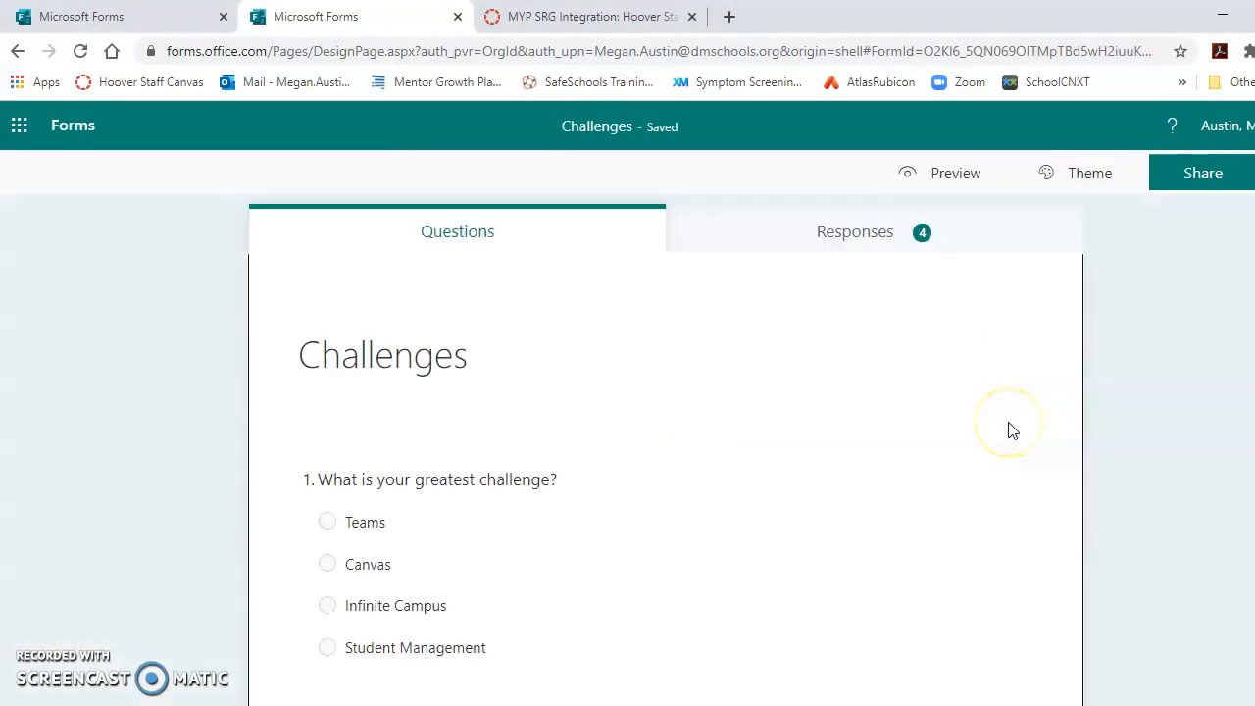
pyautogui.click(842, 236)
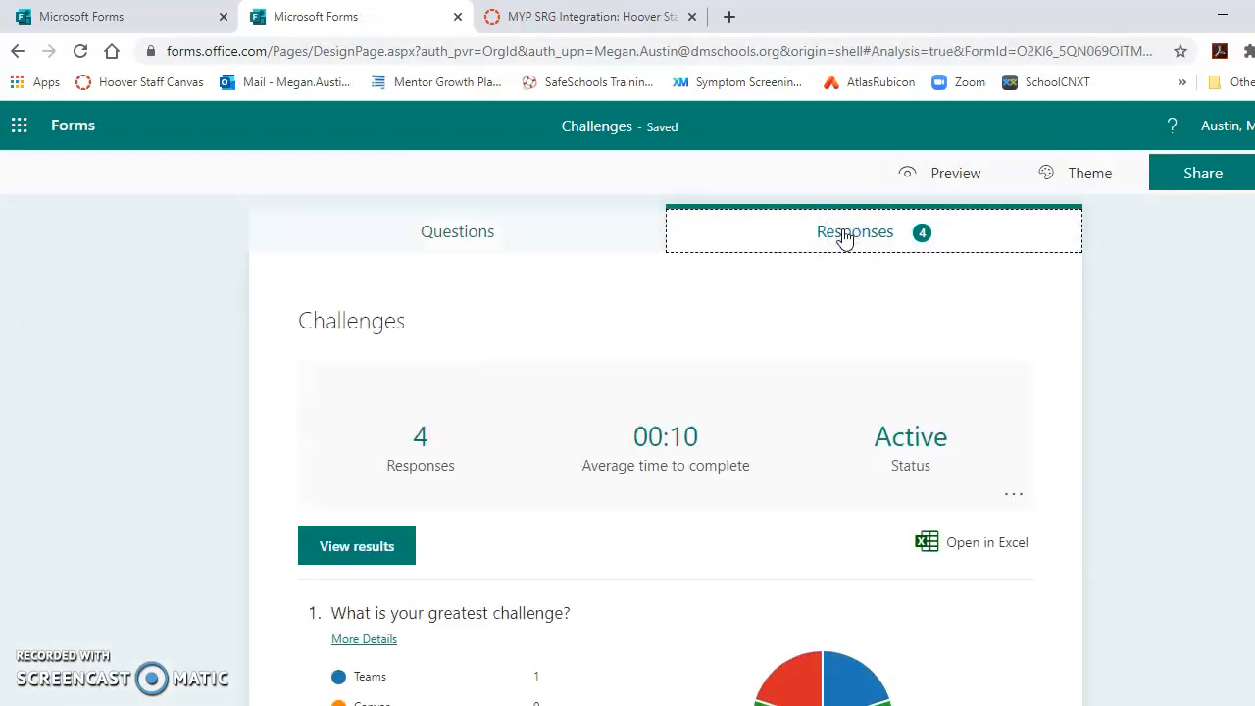
pyautogui.scroll(-1, 173, 427)
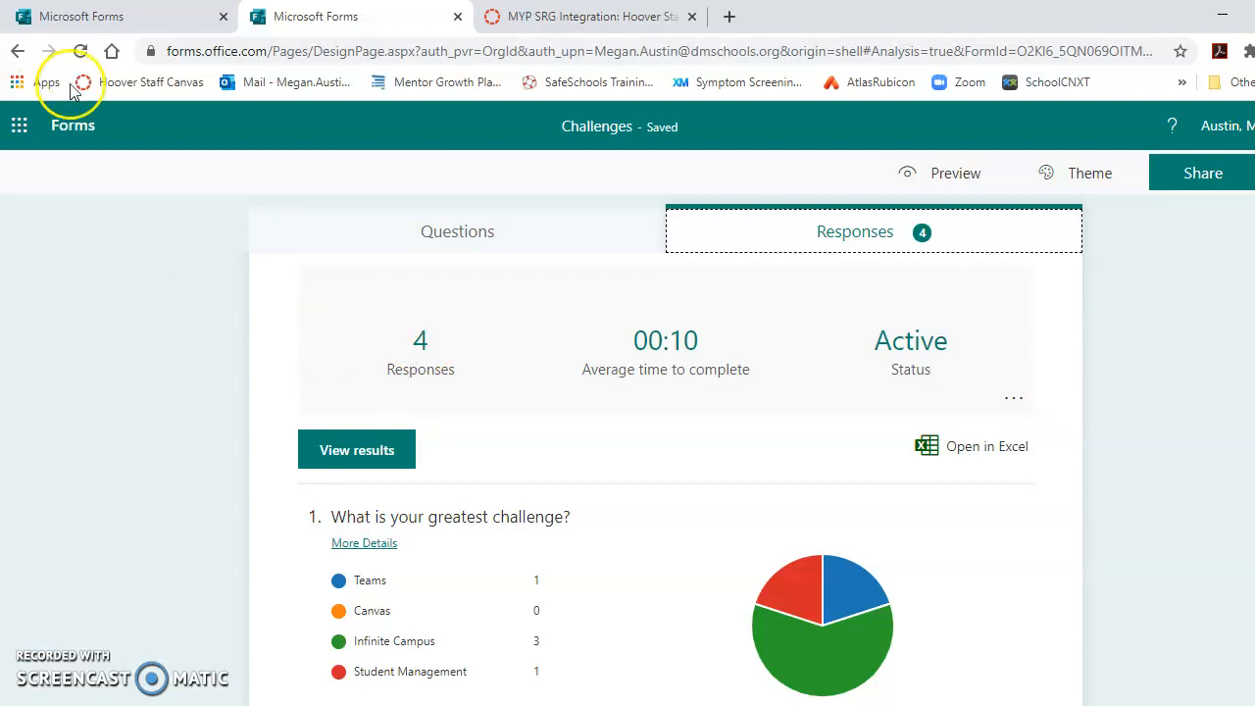
# - Refresh the Challenges responses and examine the individual answers to the question and its pie chart
pyautogui.click(81, 53)
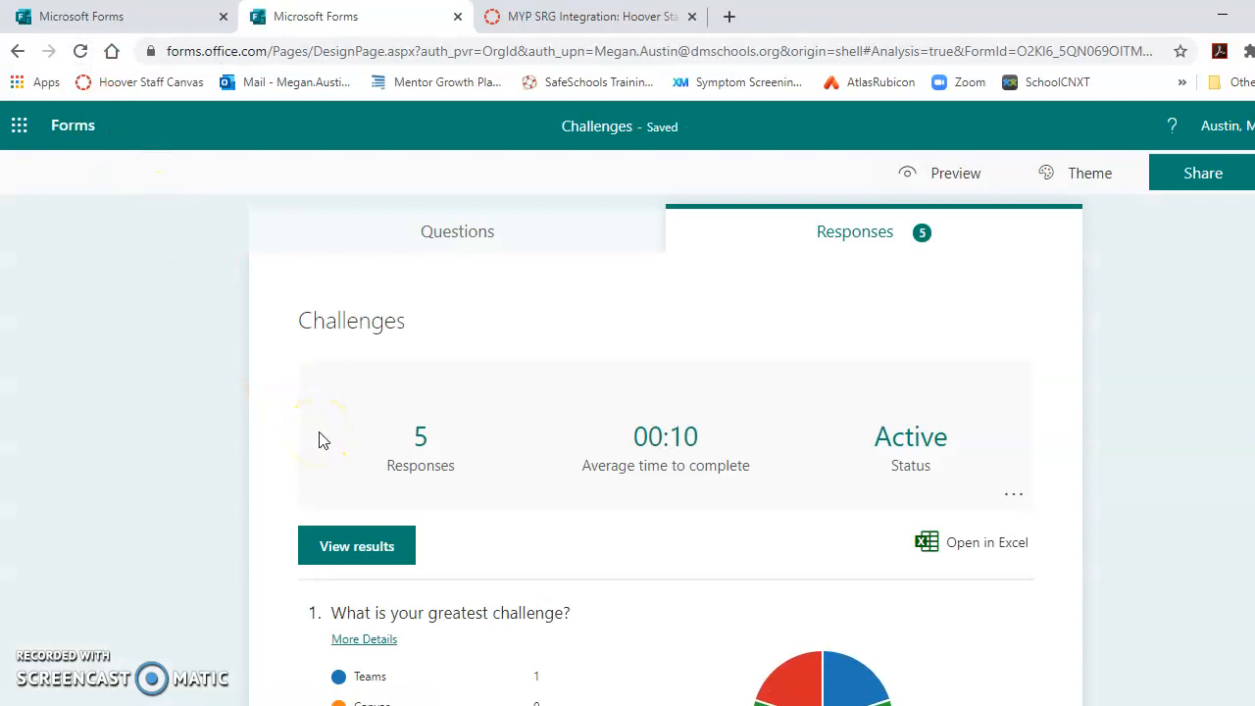
pyautogui.scroll(-1, 320, 432)
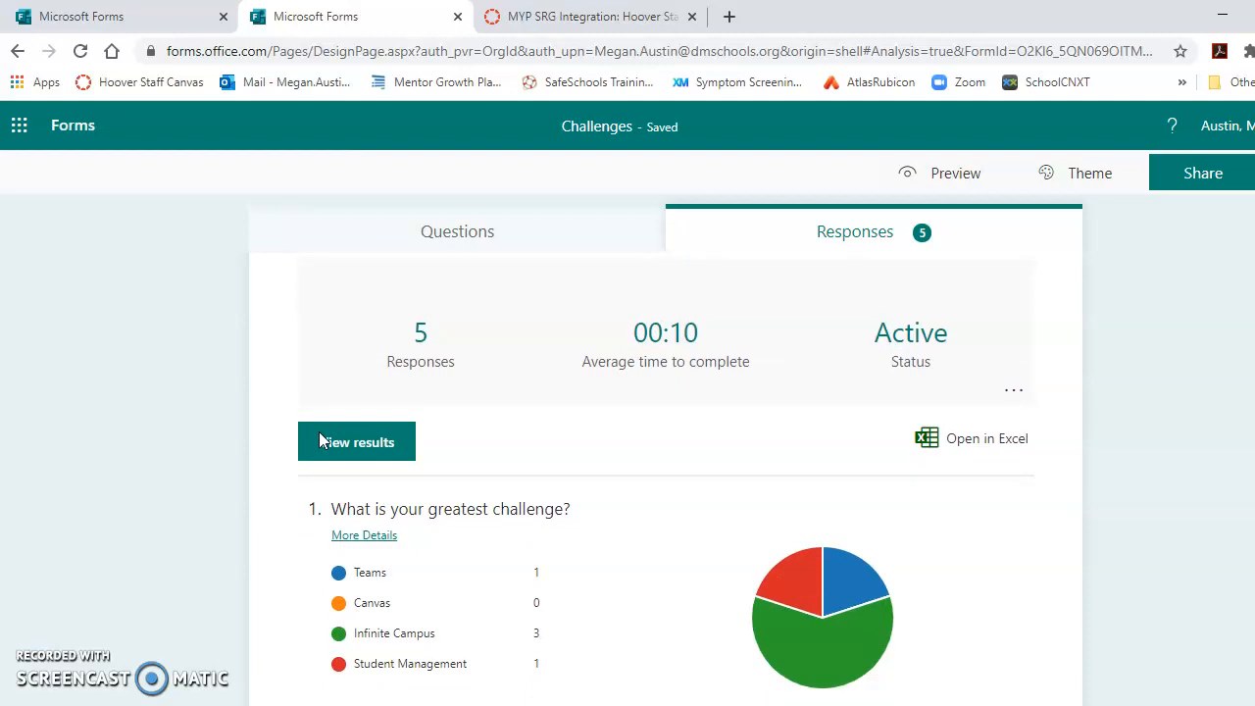
pyautogui.click(351, 544)
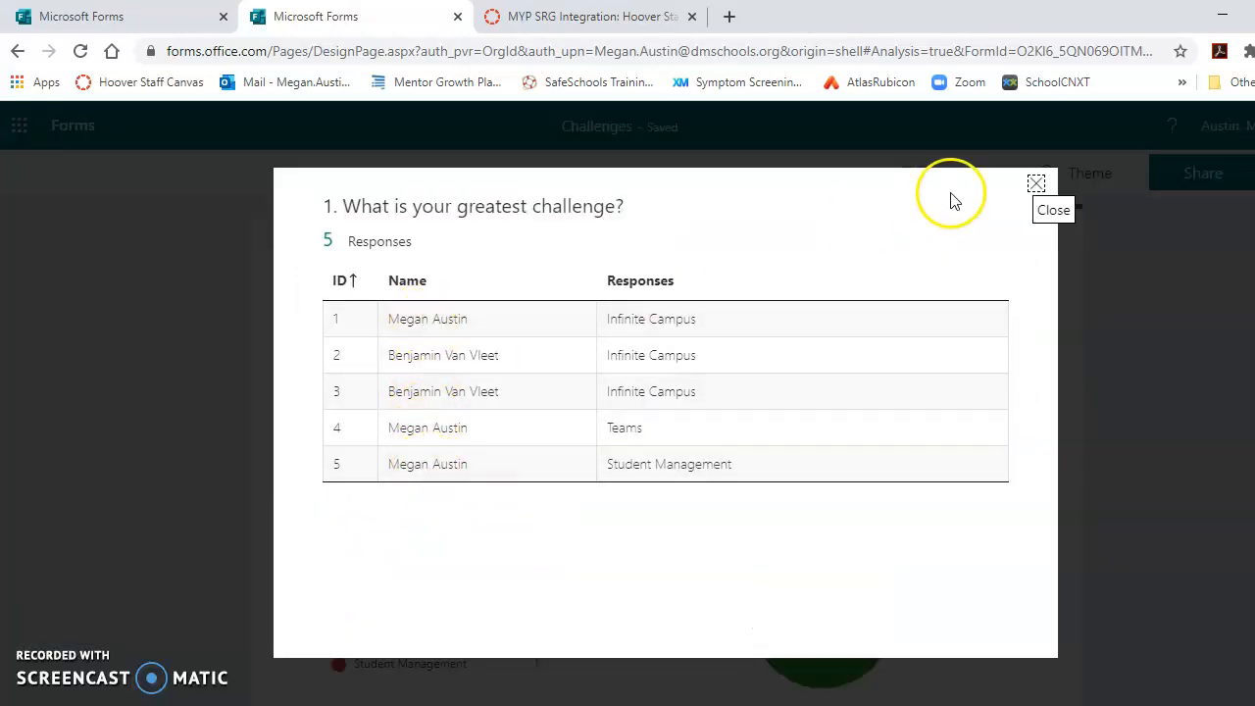
pyautogui.click(1038, 186)
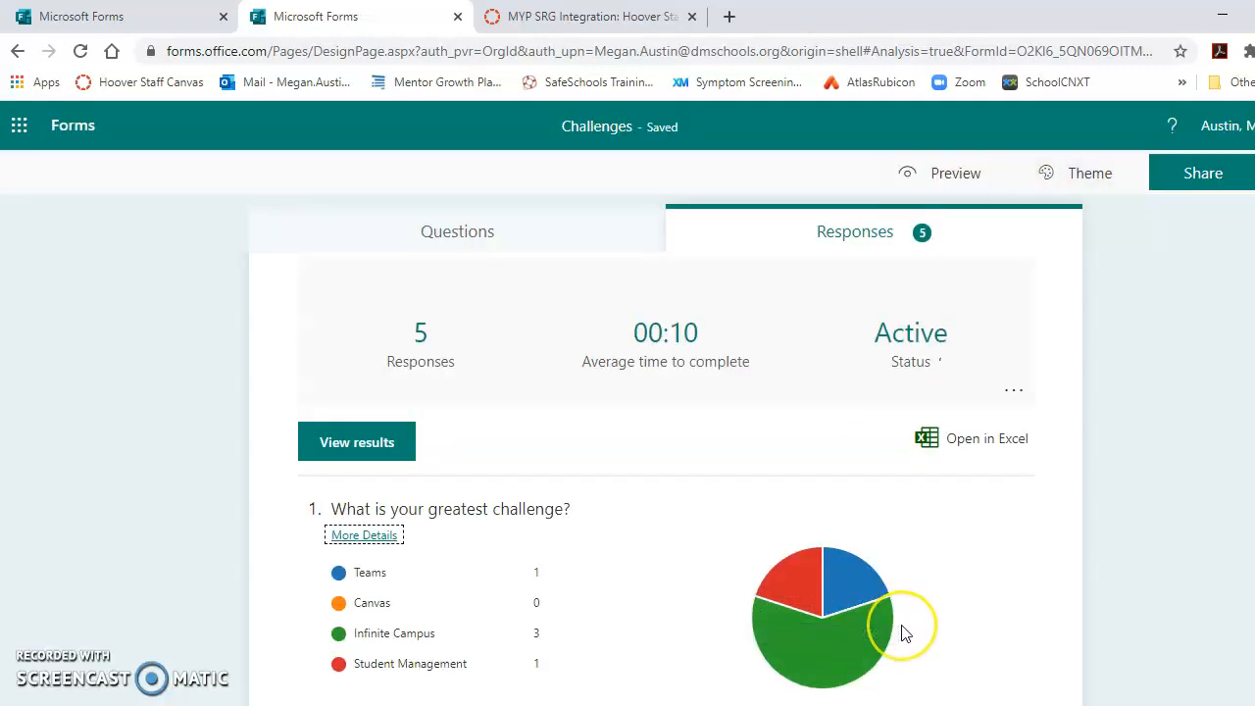
pyautogui.scroll(-1, 903, 633)
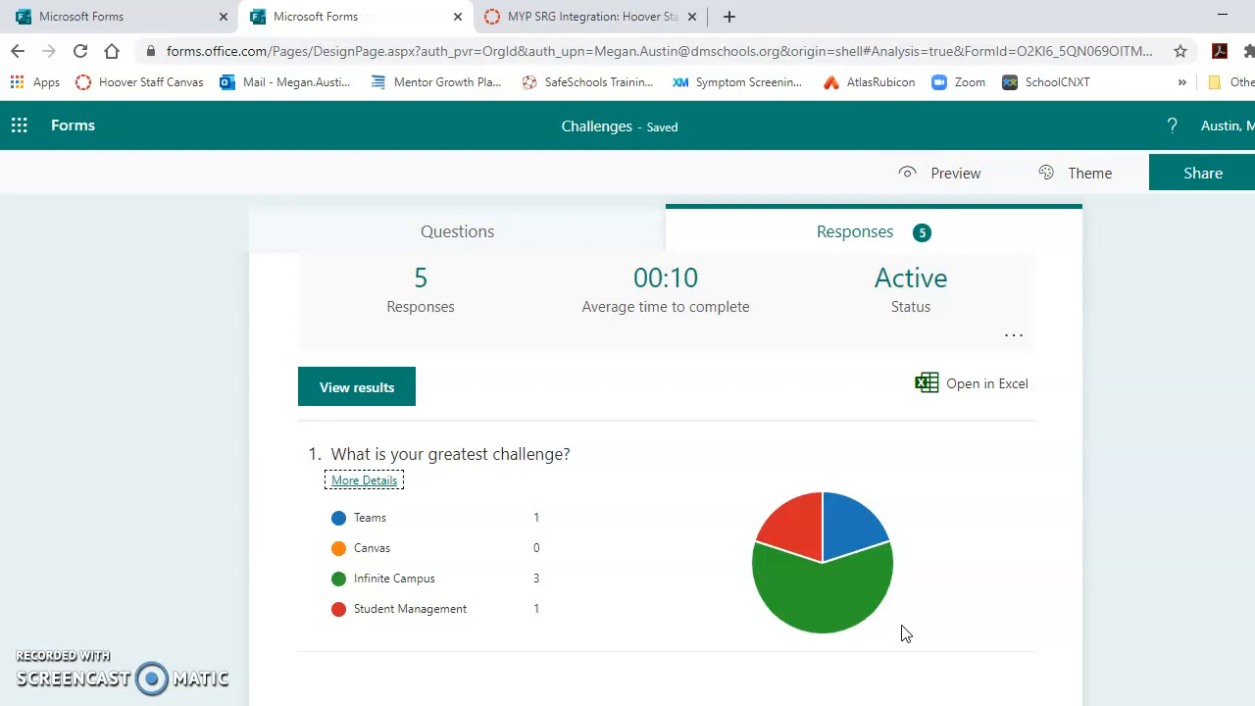
# - Switch back to Teams and review the General channel's posts and the Forms option for a new conversation
pyautogui.click(51, 665)
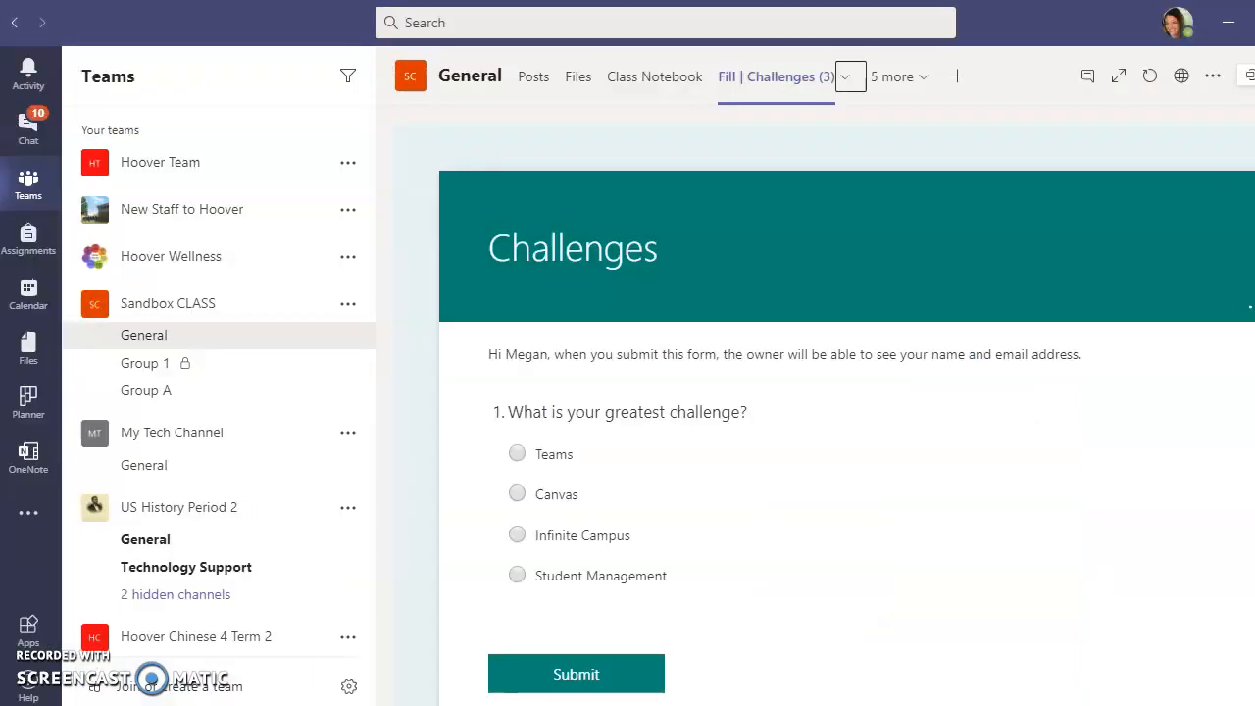
pyautogui.click(534, 82)
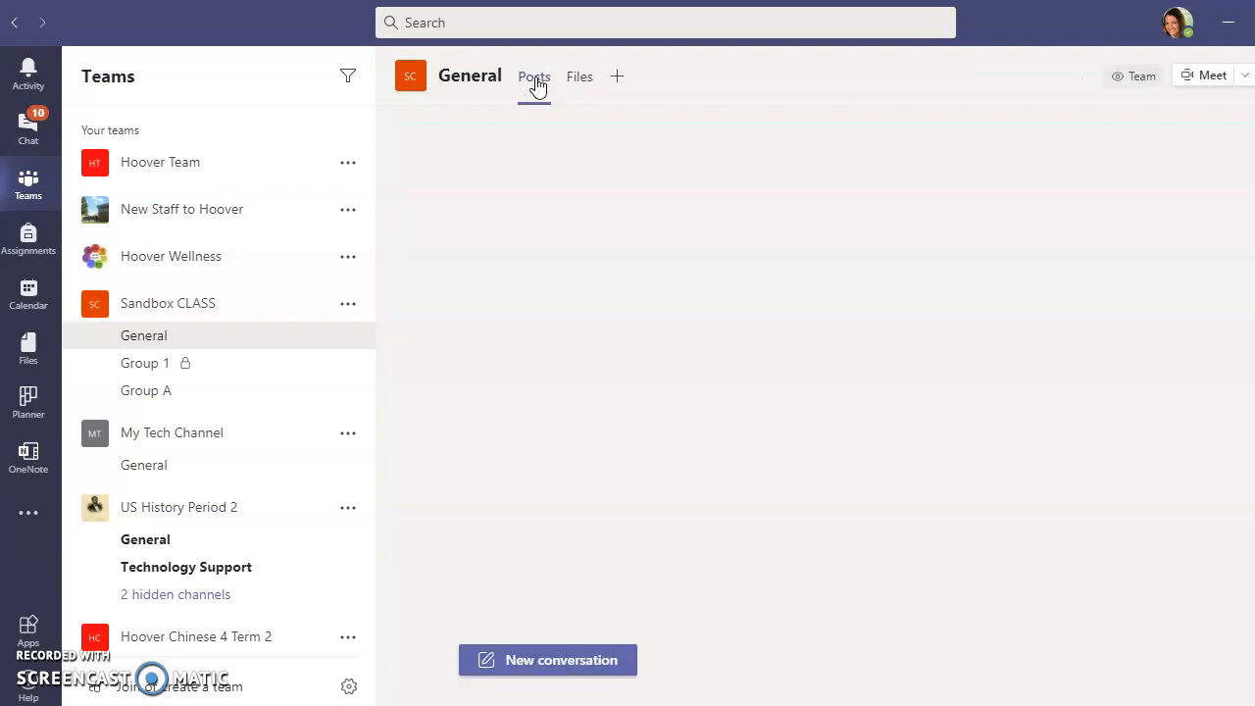
pyautogui.click(530, 667)
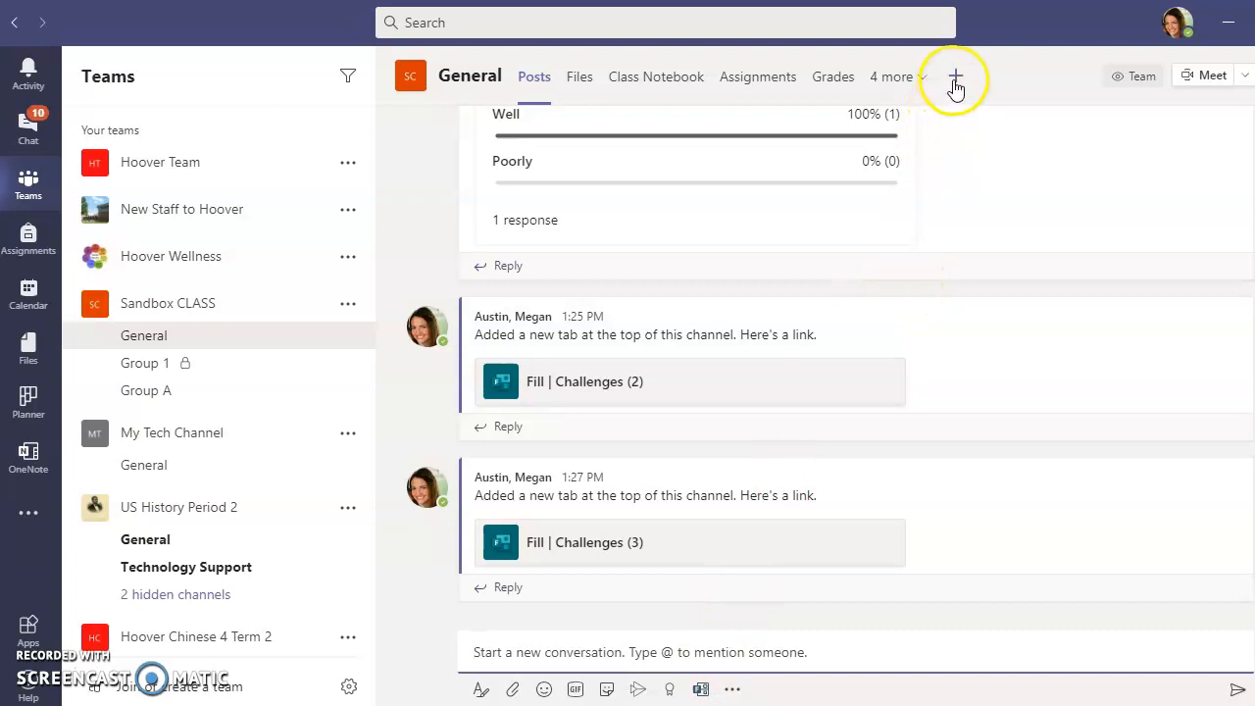
pyautogui.moveTo(804, 331)
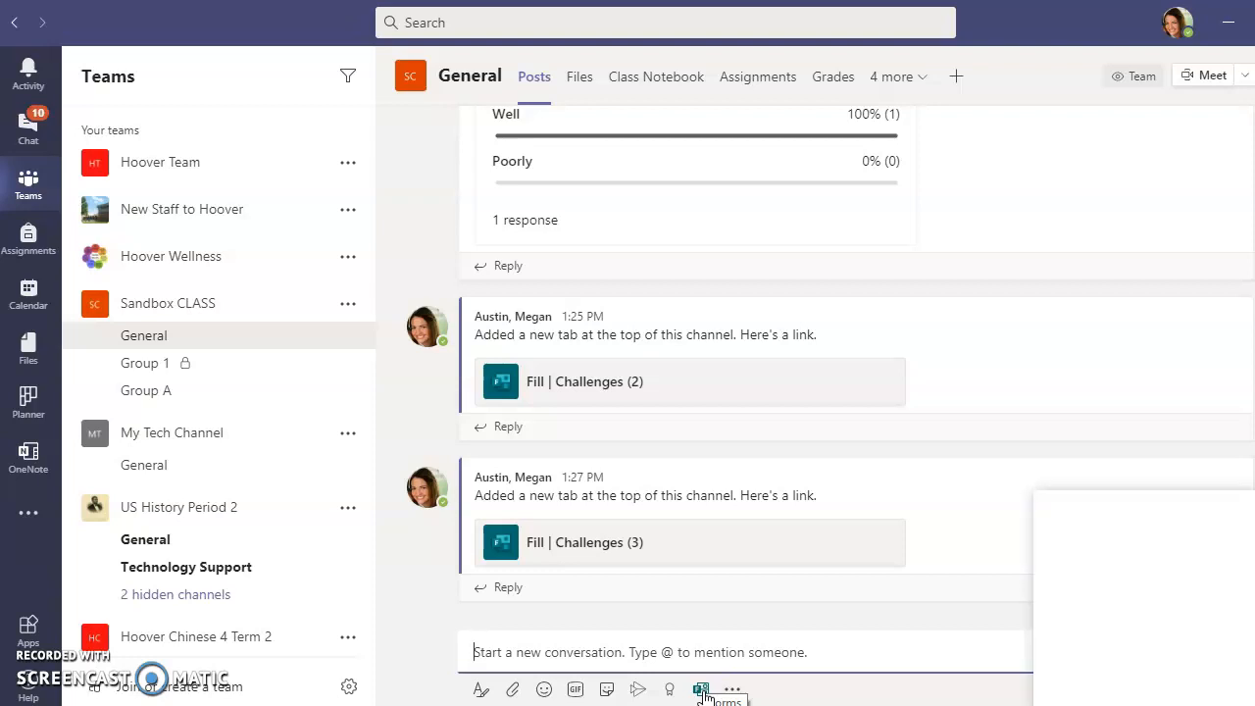
pyautogui.click(42, 661)
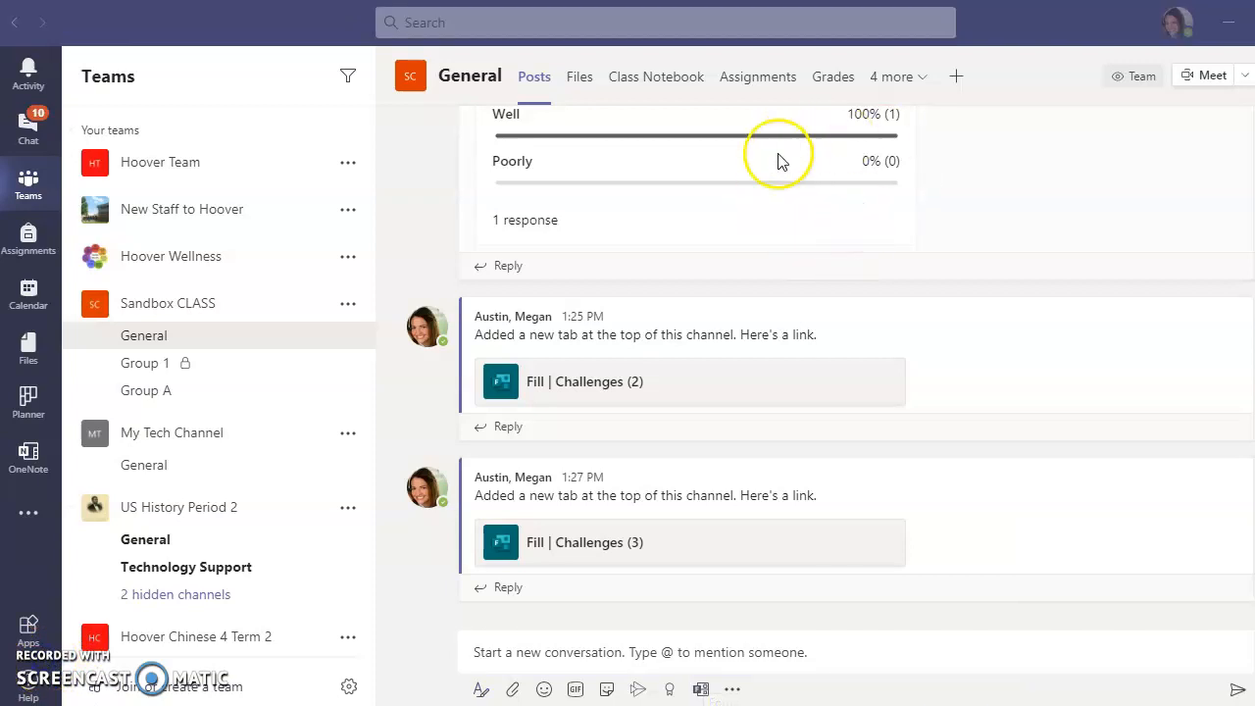